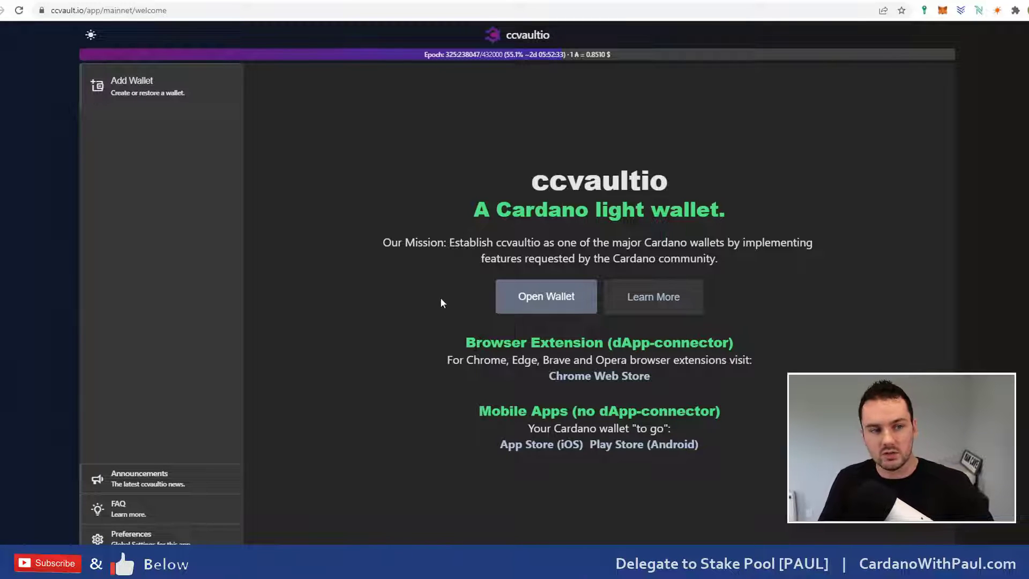
Step: Add the ccvault.io extension to Chrome from the Web Store and open its welcome page
left_click(591, 377)
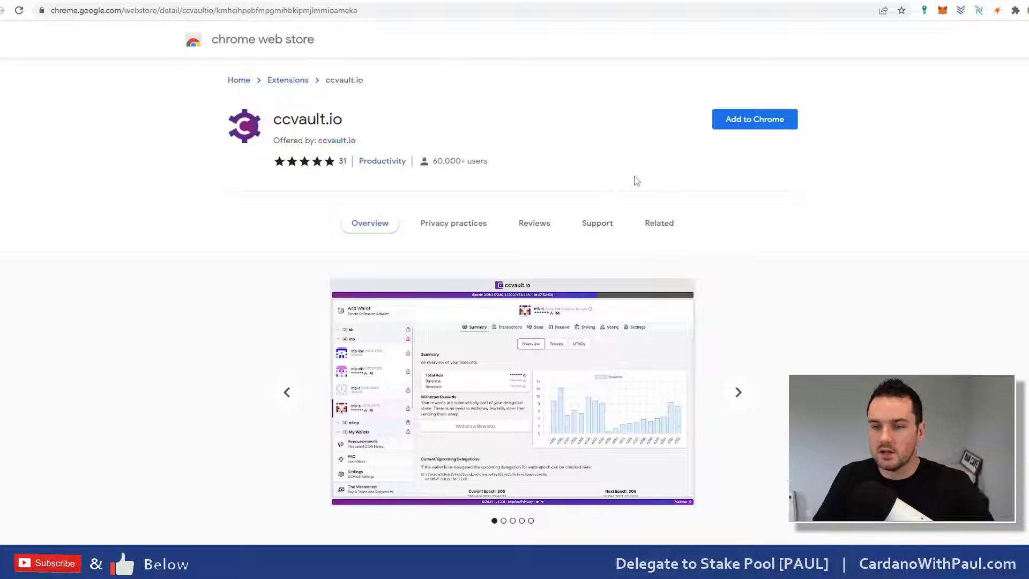
left_click(759, 122)
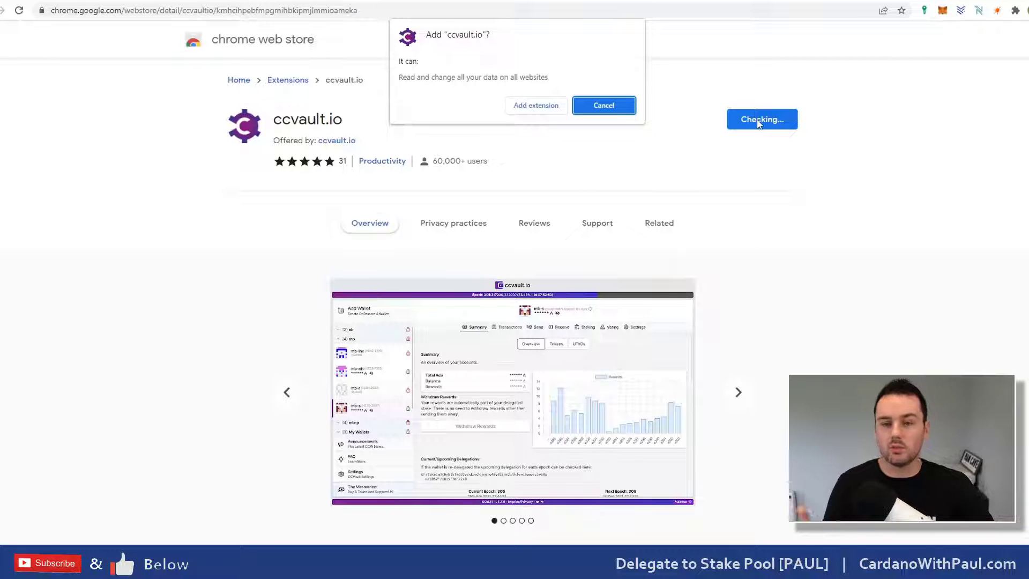
left_click(524, 106)
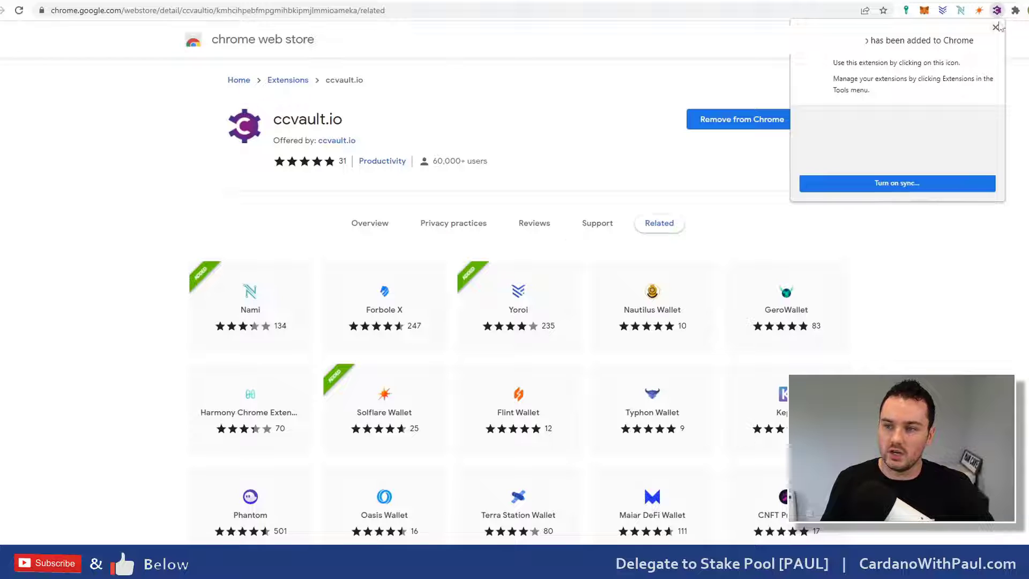
left_click(997, 11)
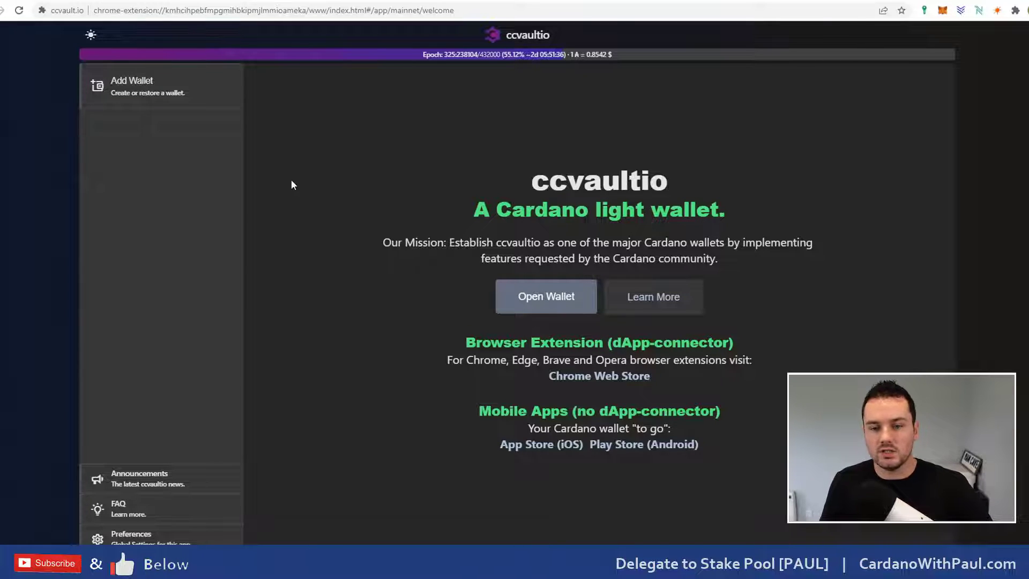
Step: Go to Add Wallet from the left sidebar
left_click(140, 92)
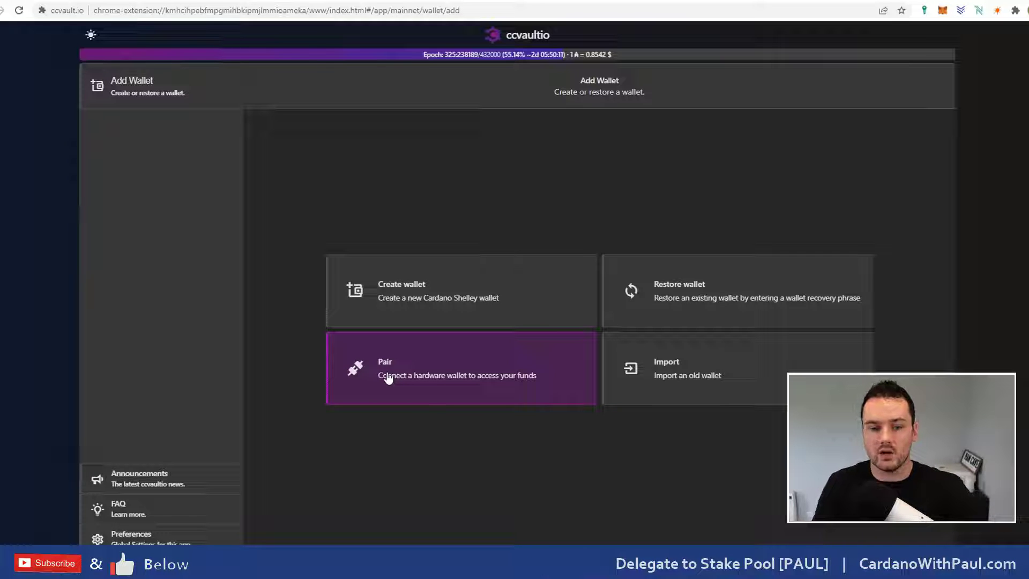
Step: Start pairing a Ledger hardware wallet, keeping 1 account
left_click(388, 378)
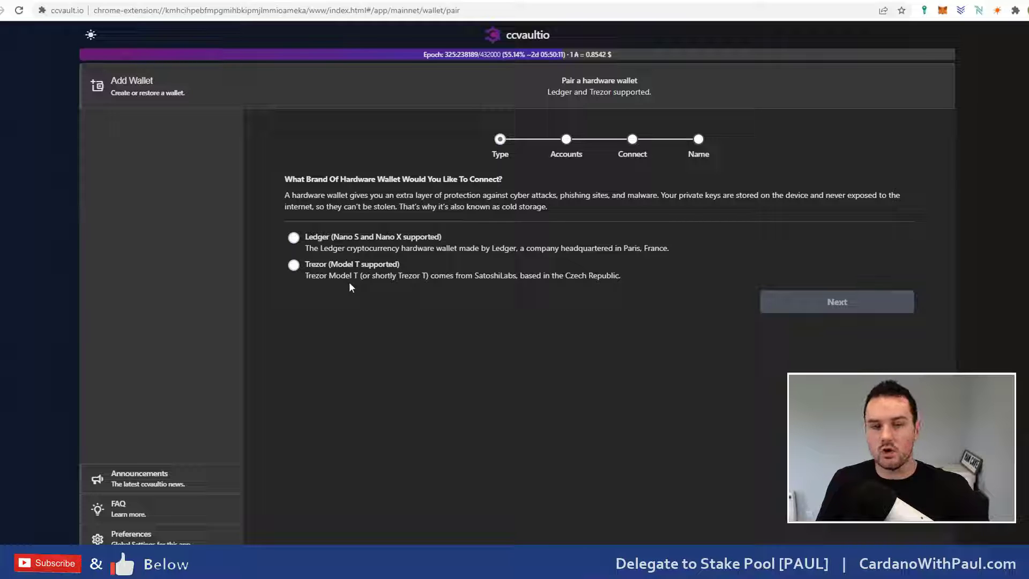
left_click(294, 240)
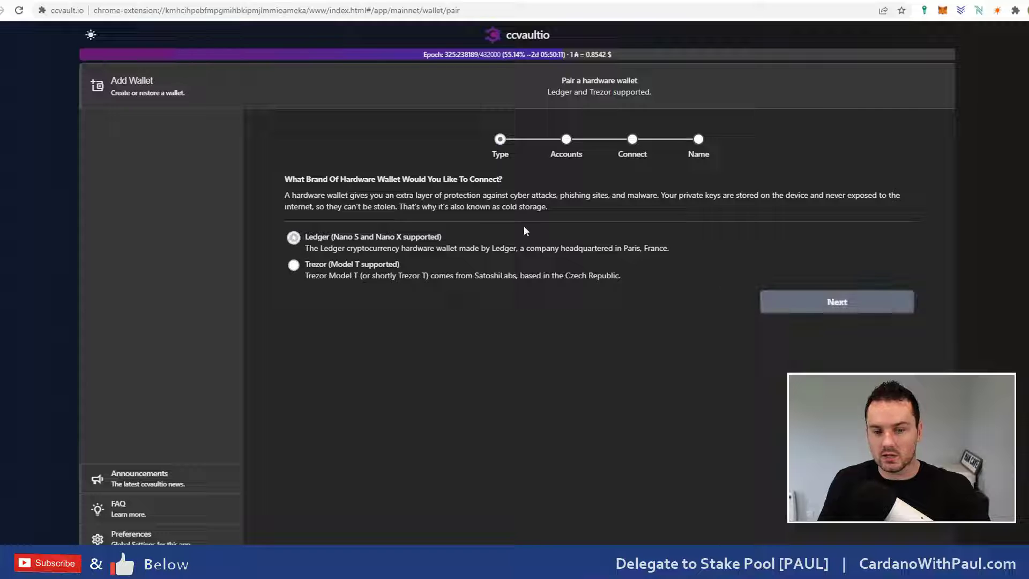
left_click(841, 303)
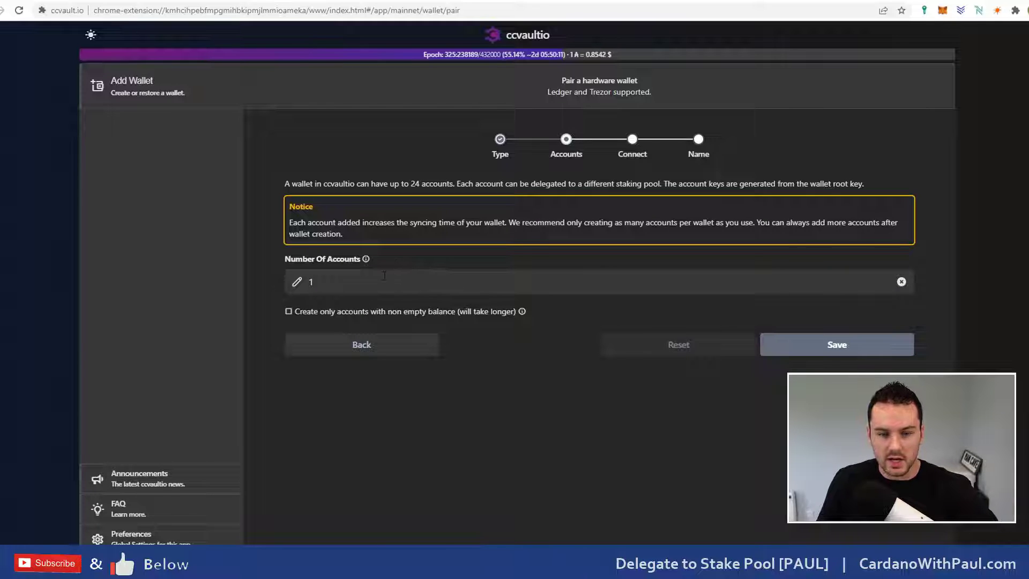
left_click(337, 285)
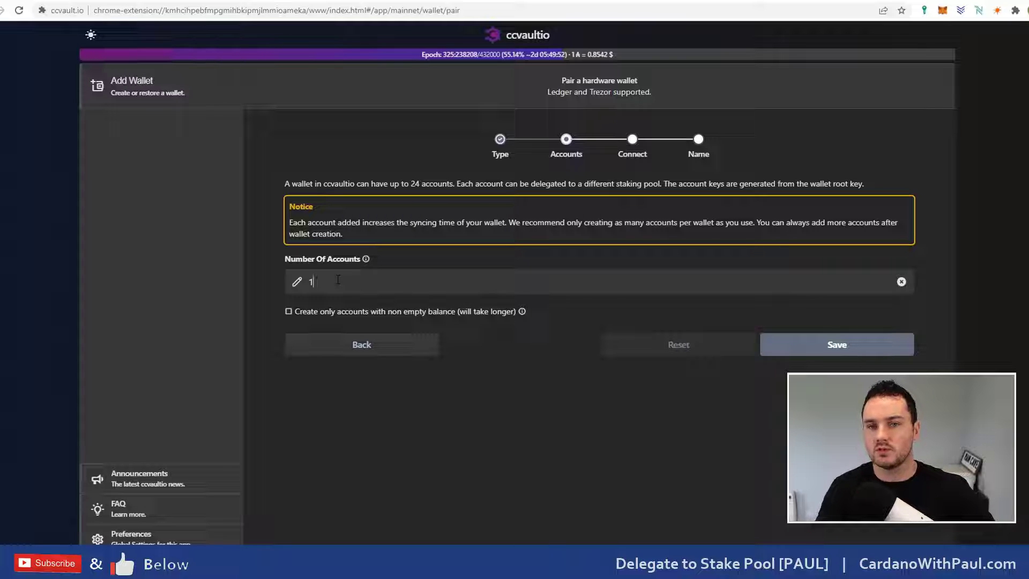
left_click(337, 279)
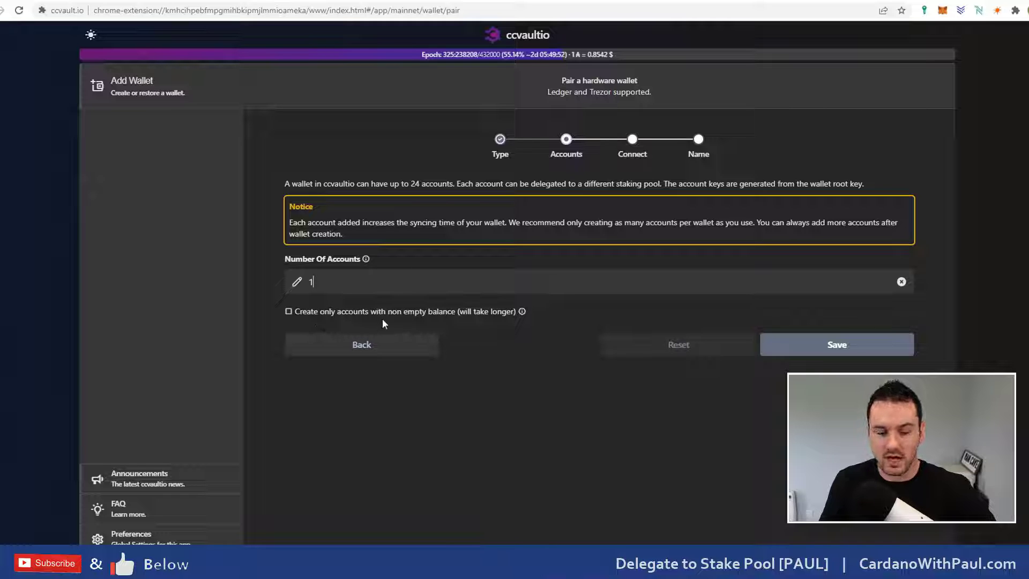
left_click(860, 350)
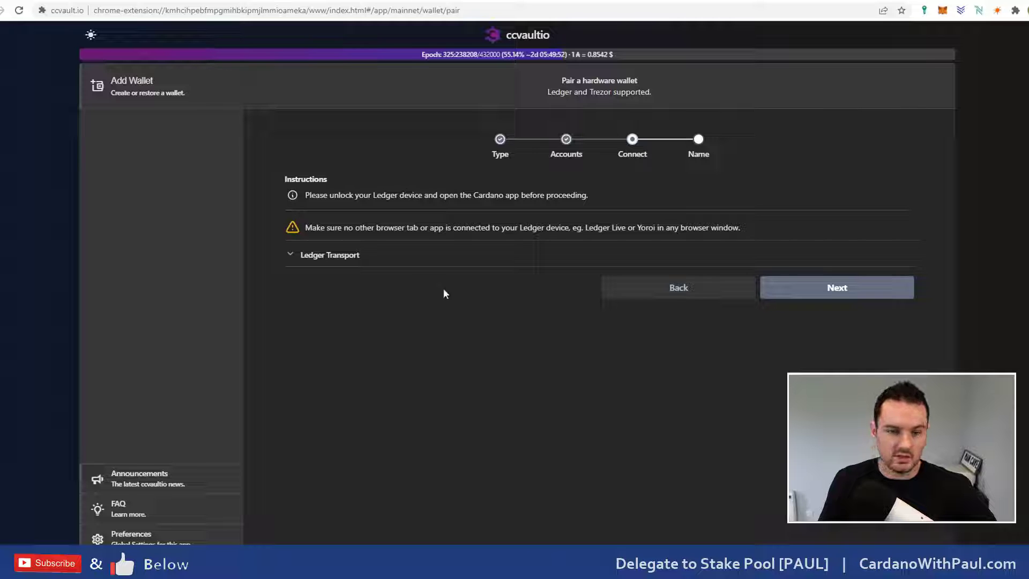
Step: Try connecting the Ledger, cancel the empty device chooser, and return to Add Wallet
left_click(831, 298)
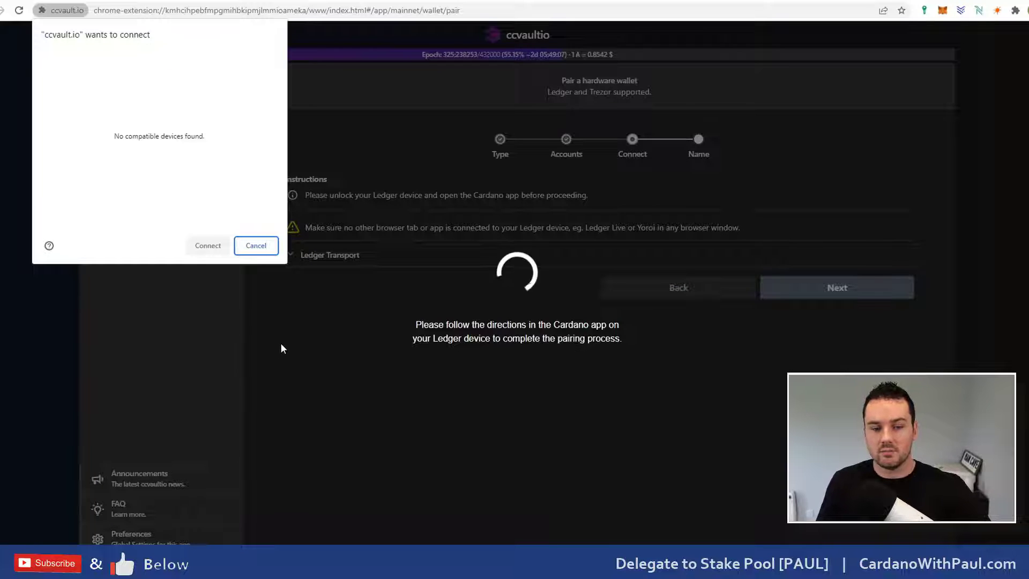
left_click(256, 246)
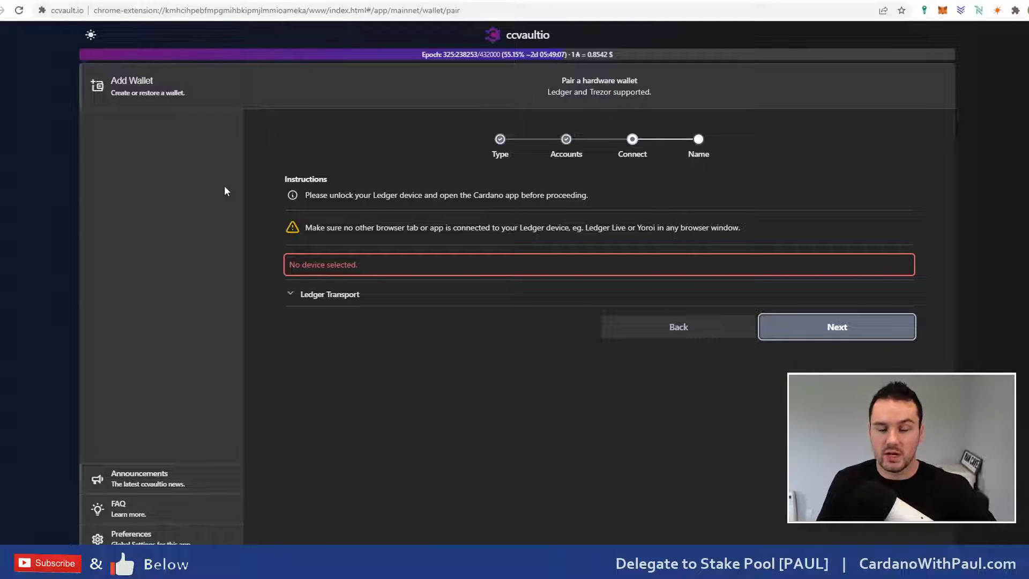
left_click(151, 97)
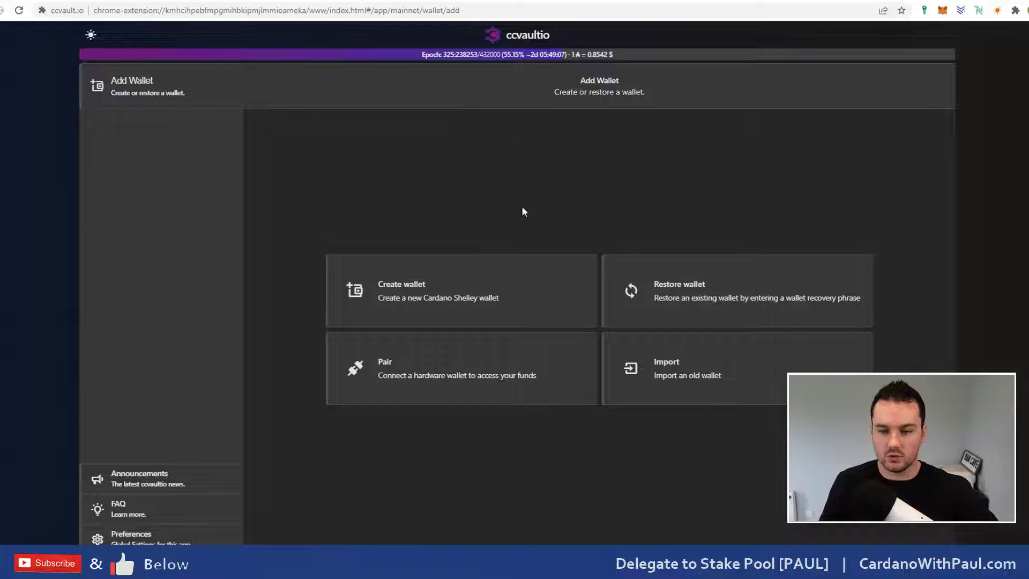
left_click(711, 291)
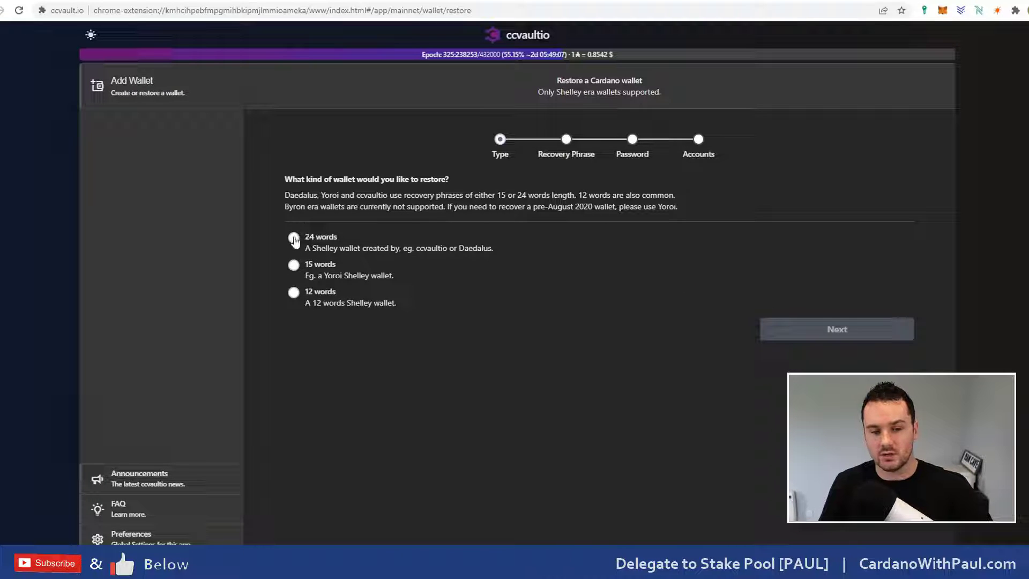
left_click(294, 239)
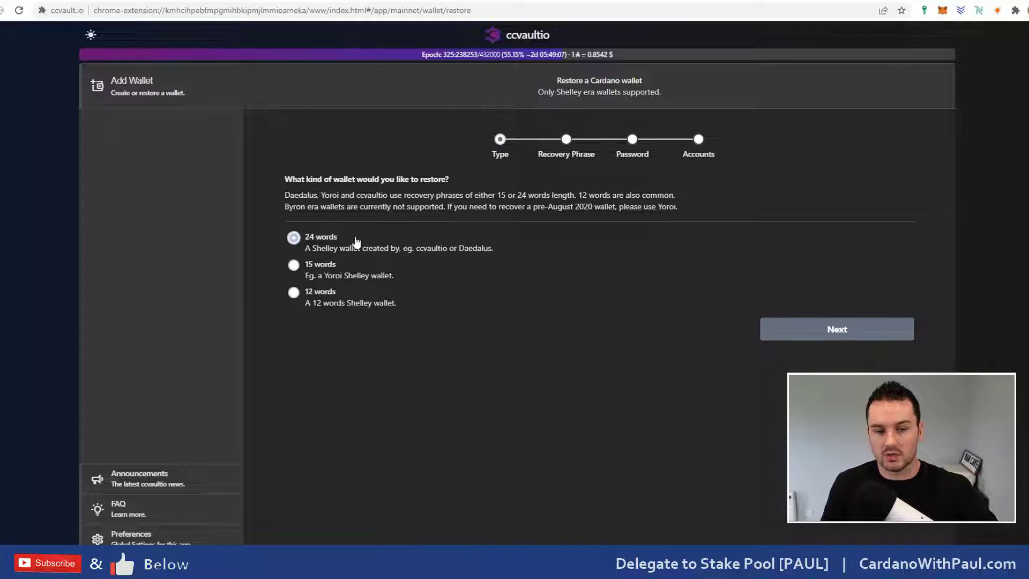
left_click(857, 334)
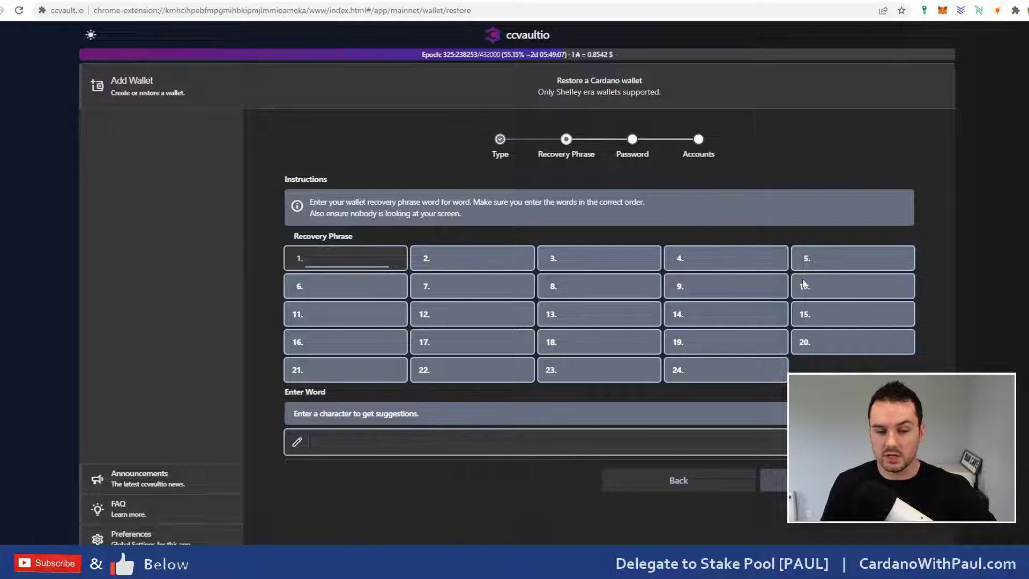
left_click(330, 450)
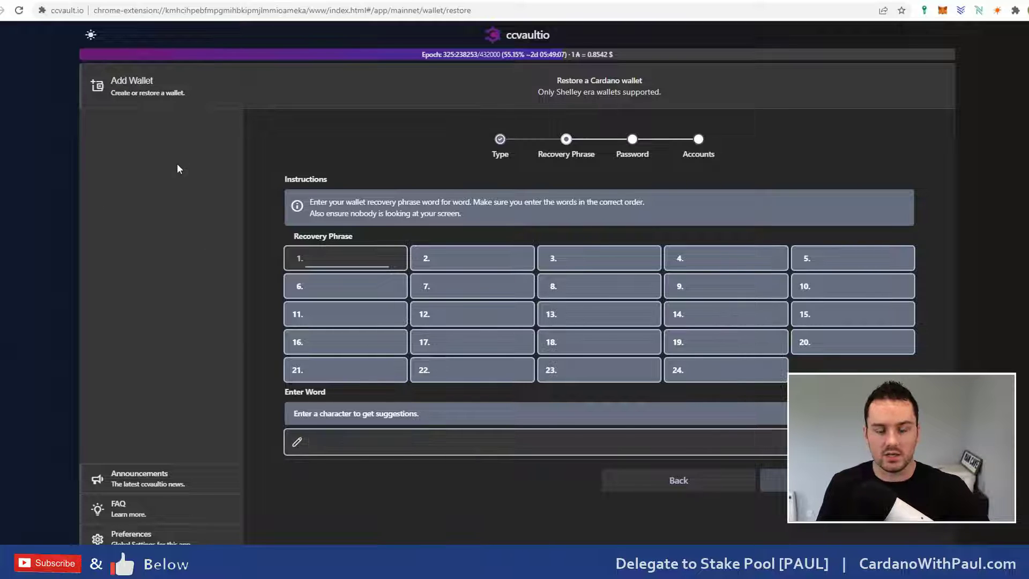
left_click(130, 97)
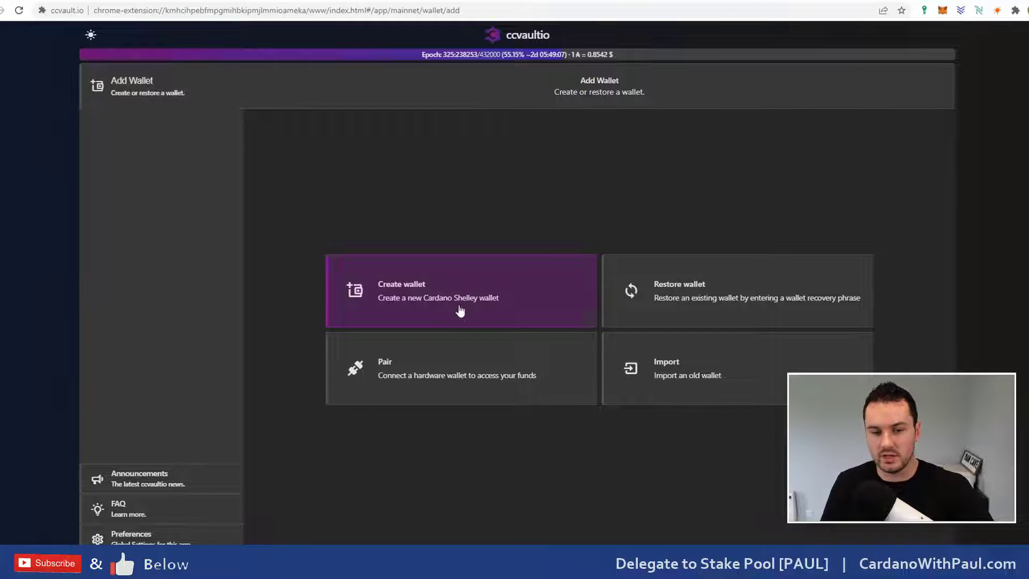
Step: Start a new wallet named 'Test' and enter the spending password twice
left_click(412, 287)
left_click(365, 203)
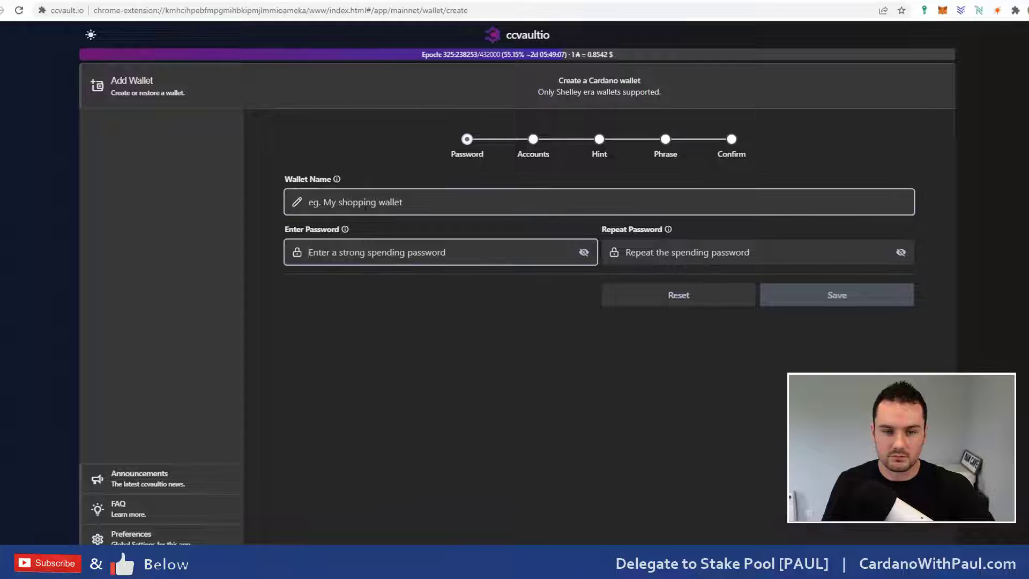
type("Test")
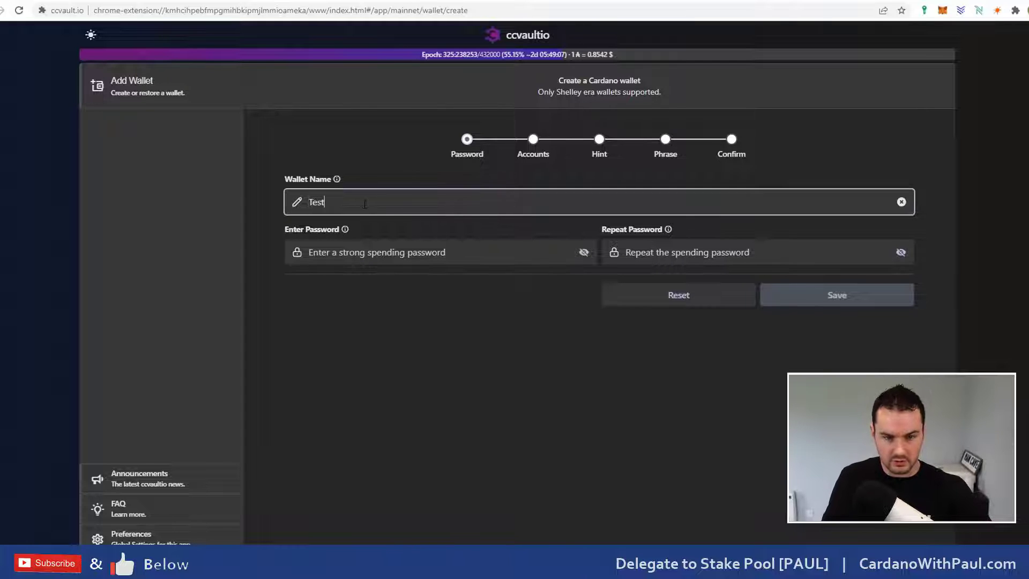
key("Tab")
type("••")
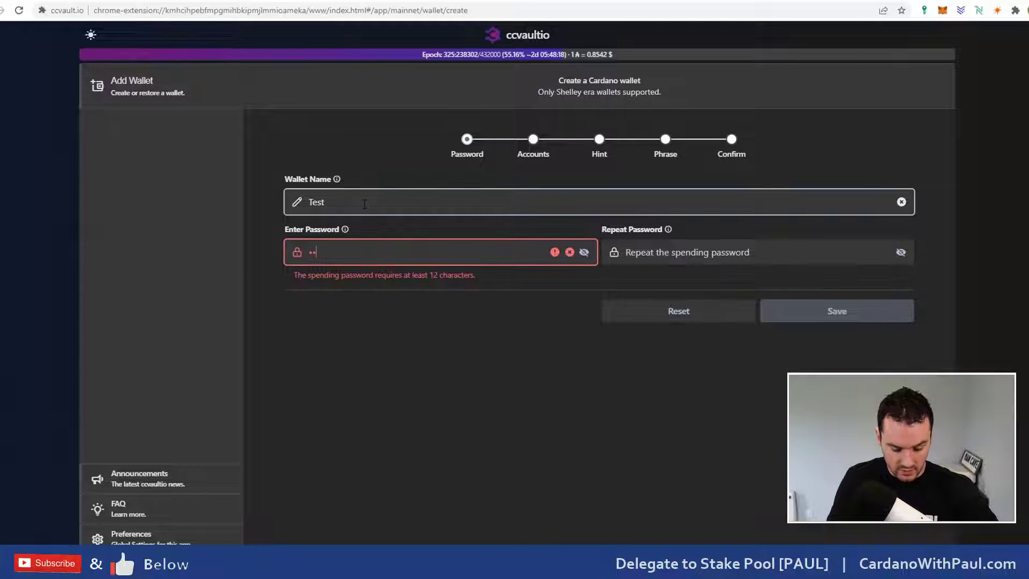
type("•••••••••")
key("Tab")
type("•••••••••••••")
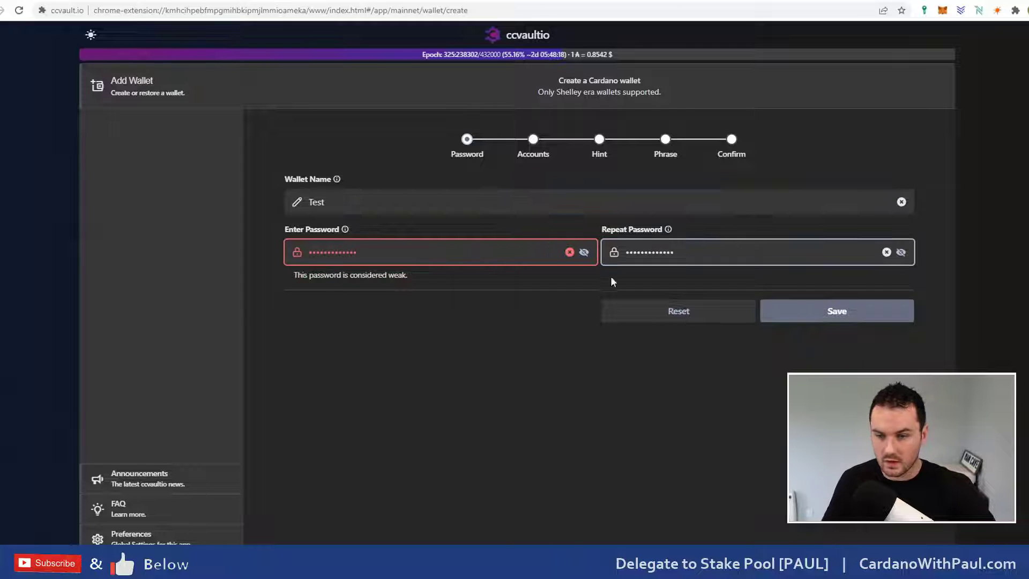
Step: Save the wallet name and password, then keep 1 account and continue
left_click(836, 316)
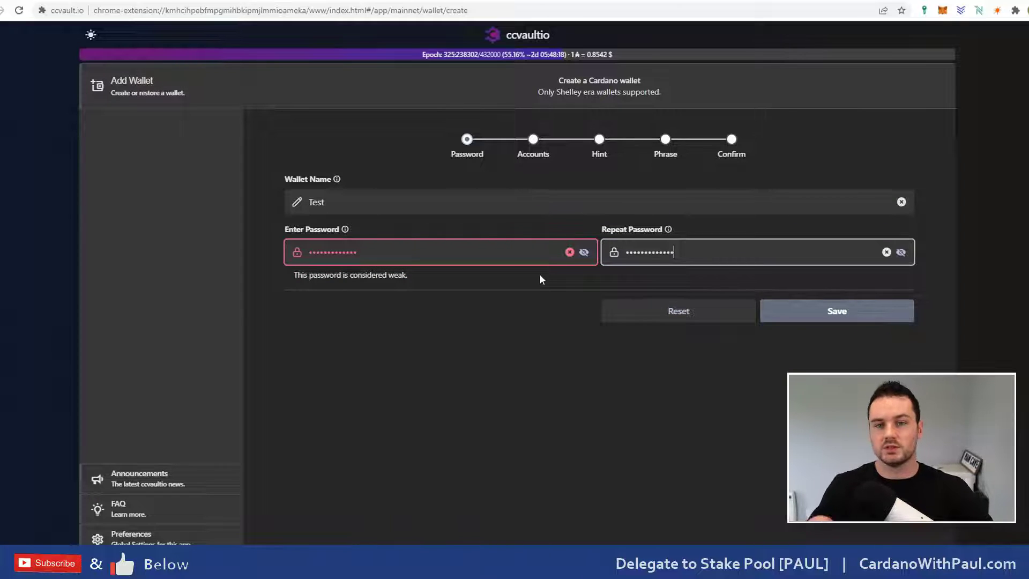
left_click(798, 308)
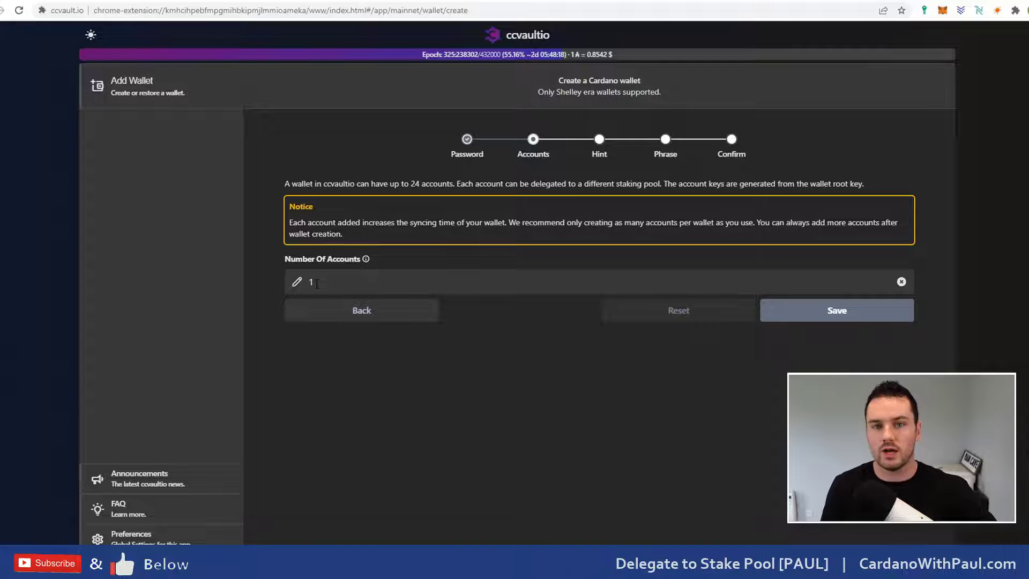
left_click(802, 319)
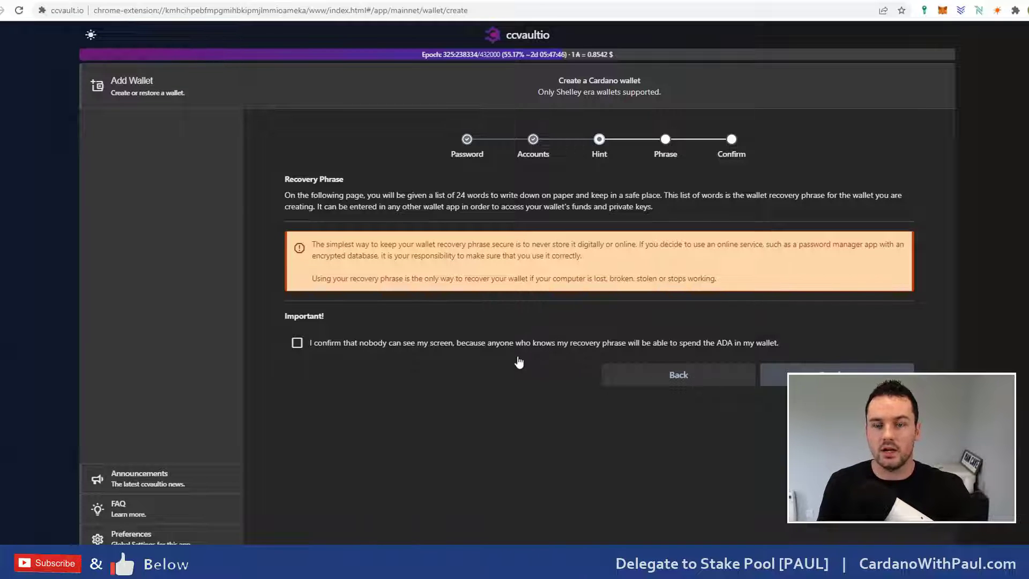
Step: Confirm nobody can see the screen and proceed to the 24-word recovery phrase
left_click(297, 345)
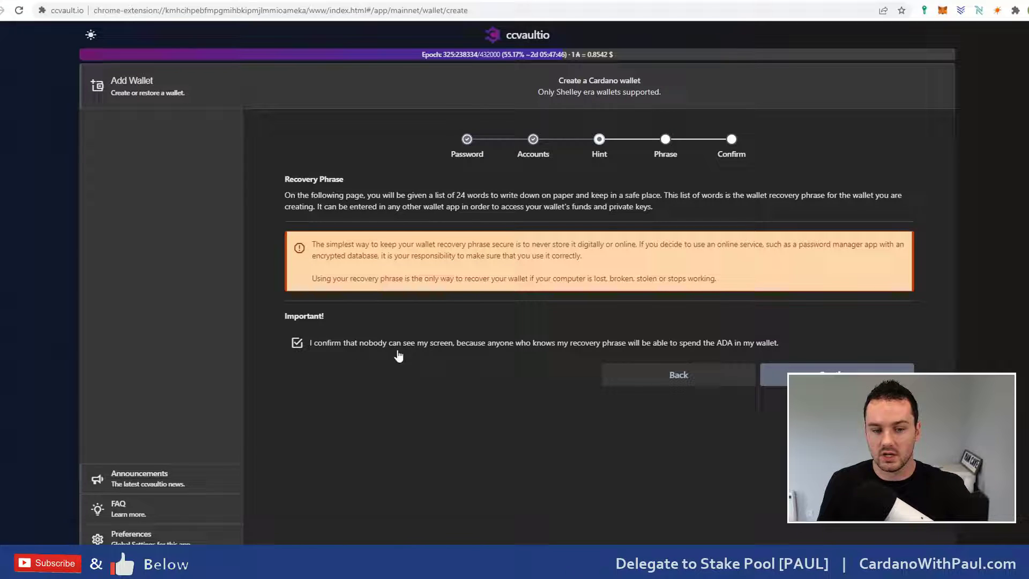
left_click(782, 370)
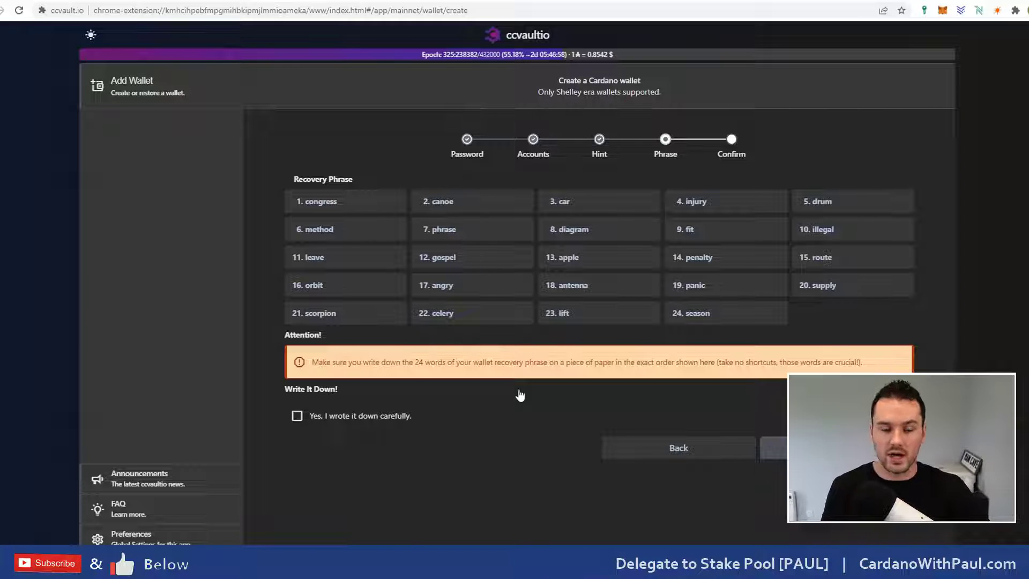
Step: Tick 'Yes, I wrote it down carefully' and advance to the Confirm step
left_click(358, 421)
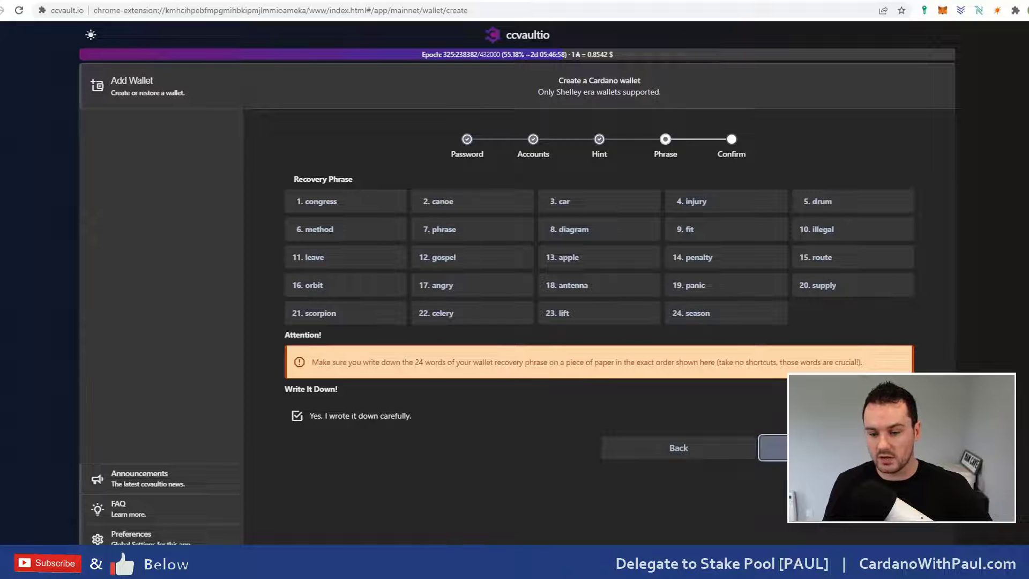
left_click(773, 448)
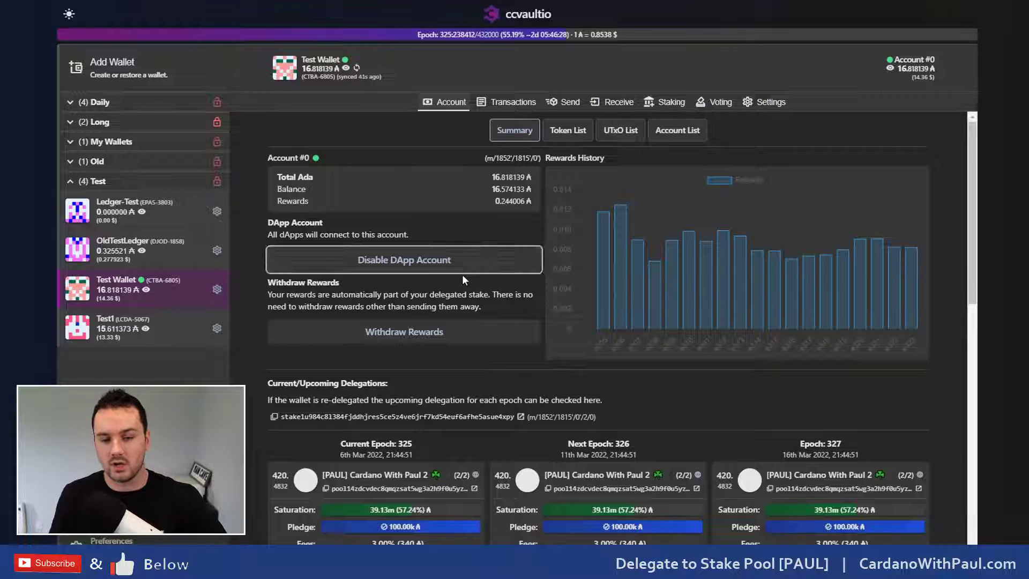
left_click(409, 266)
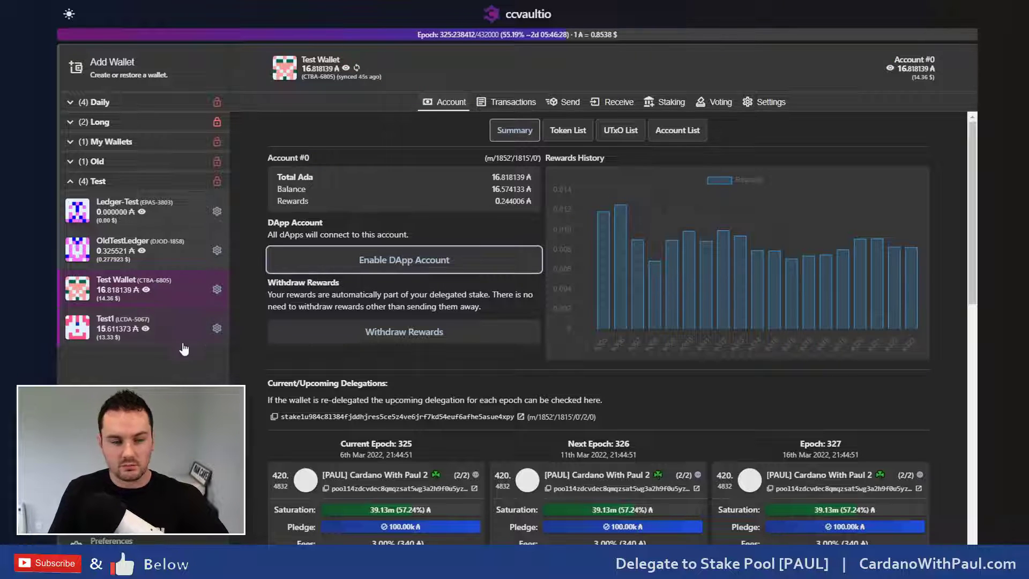
left_click(110, 335)
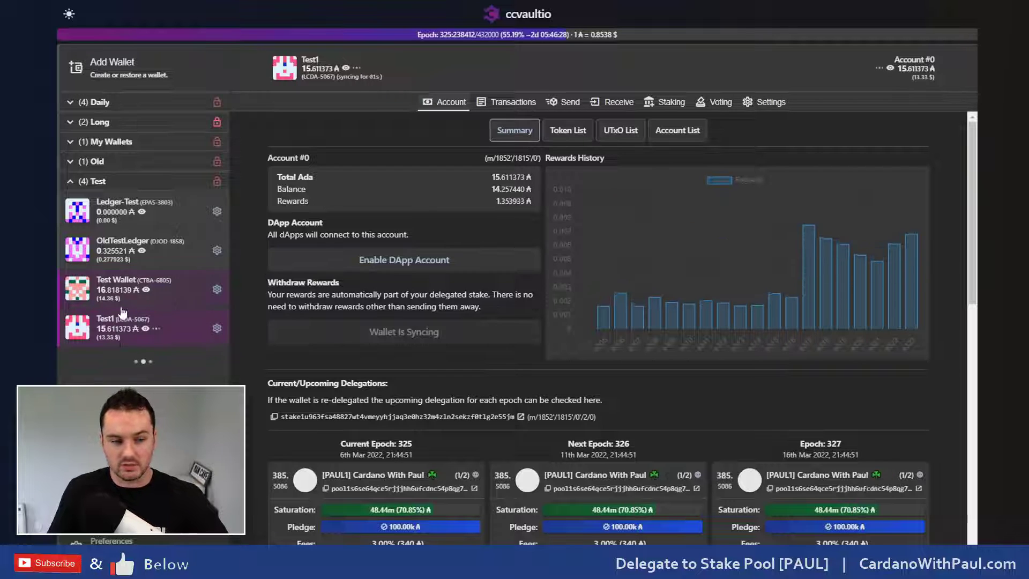
left_click(408, 271)
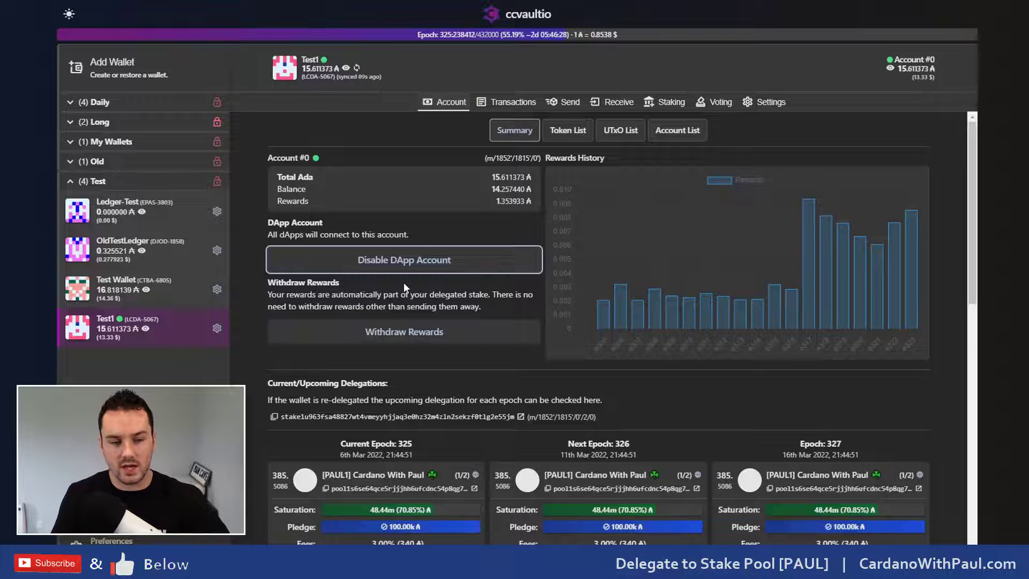
left_click(110, 293)
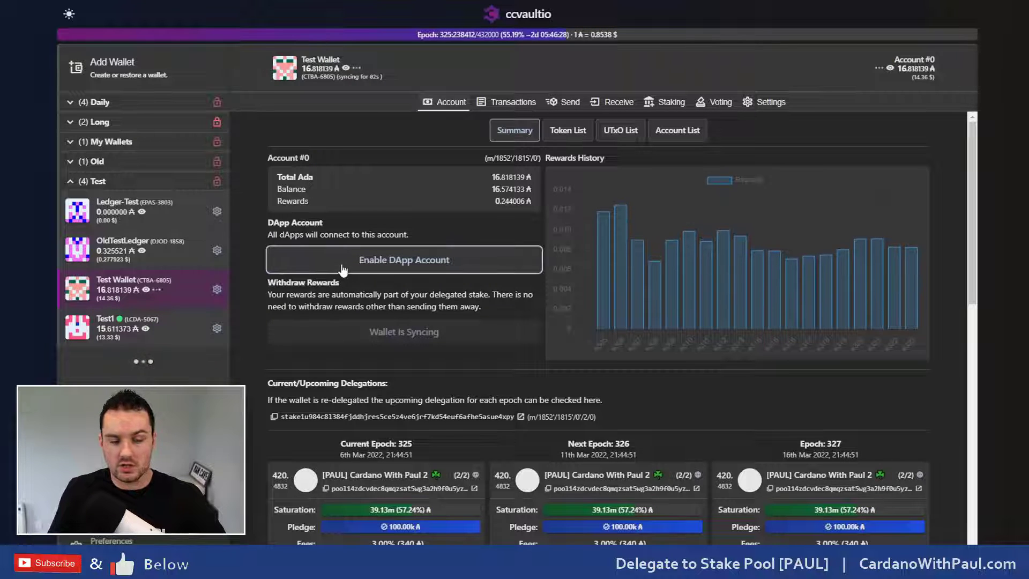
left_click(383, 266)
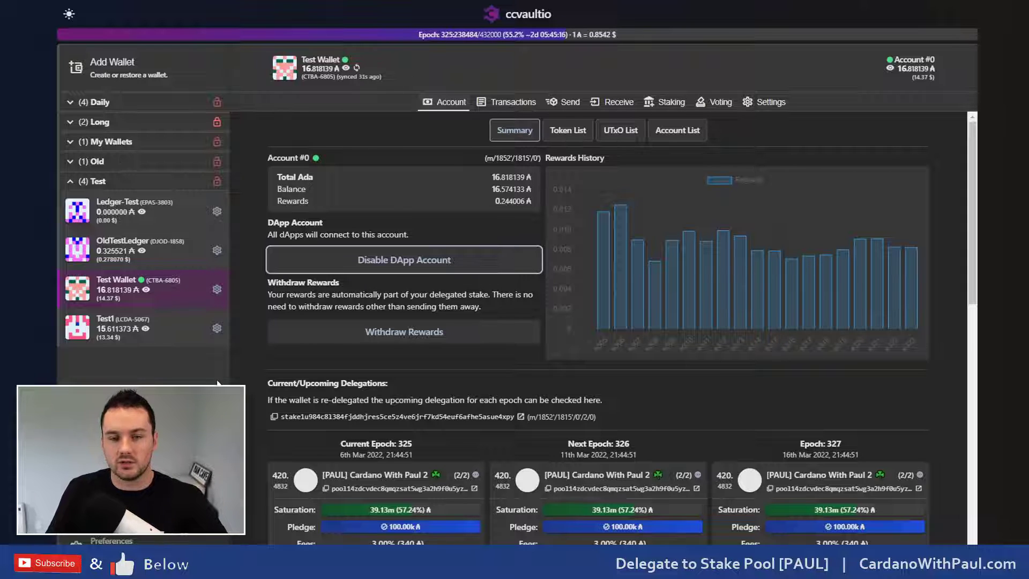
Step: Filter Test Wallet's tokens by FT and NFT, try the search, then view the UTxO List
left_click(569, 131)
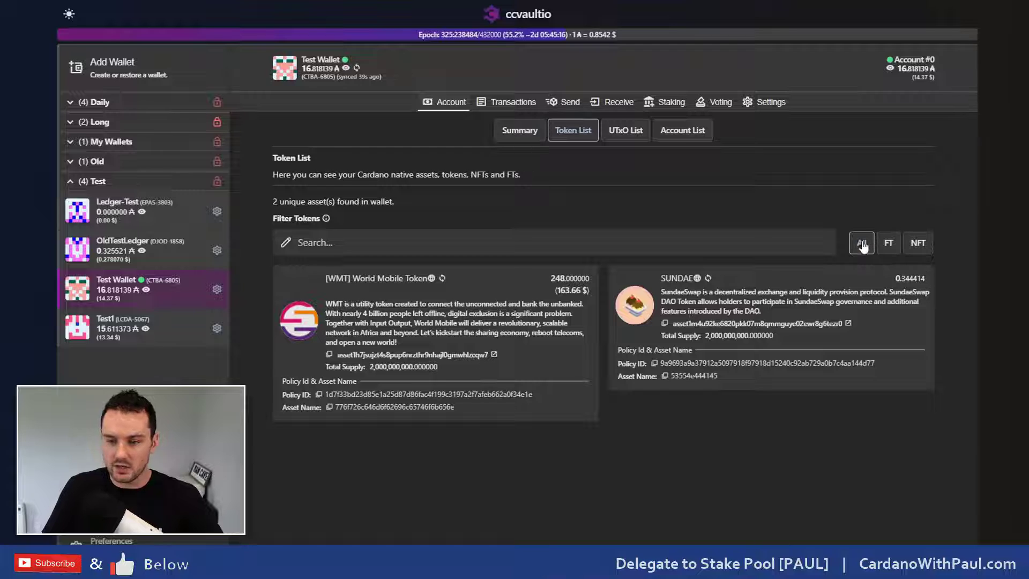
left_click(890, 247)
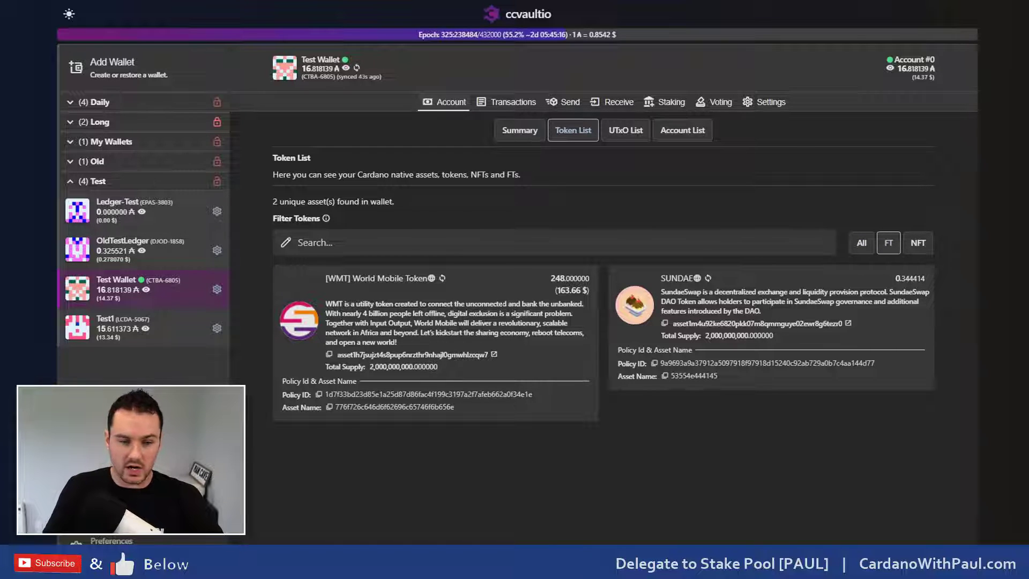
left_click(923, 249)
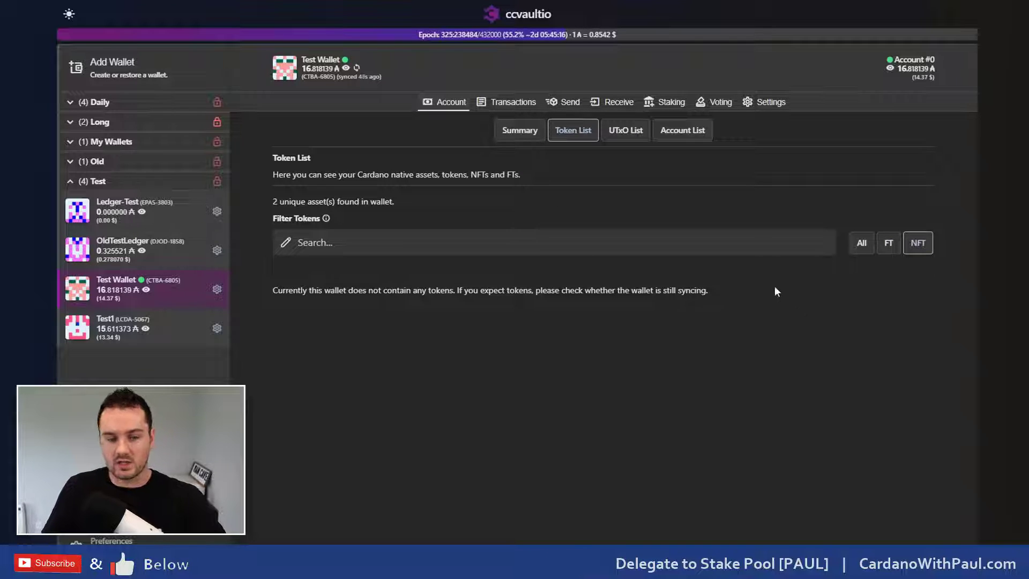
left_click(338, 244)
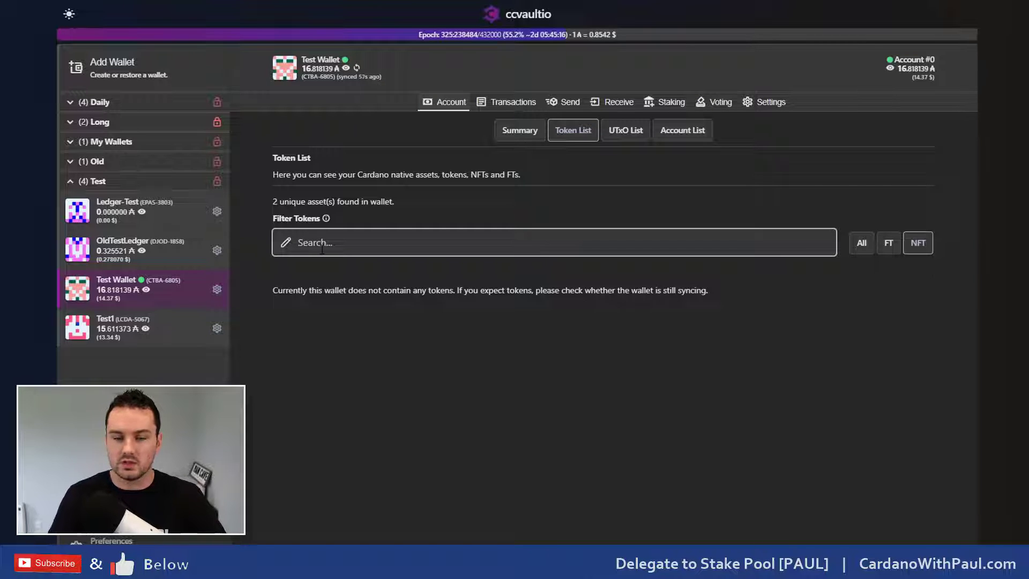
left_click(332, 263)
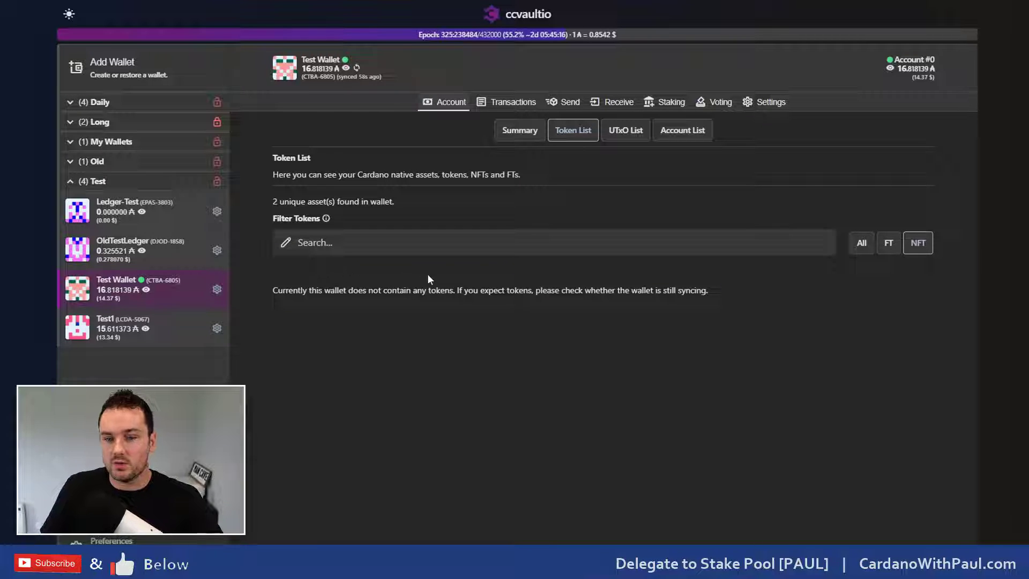
left_click(628, 135)
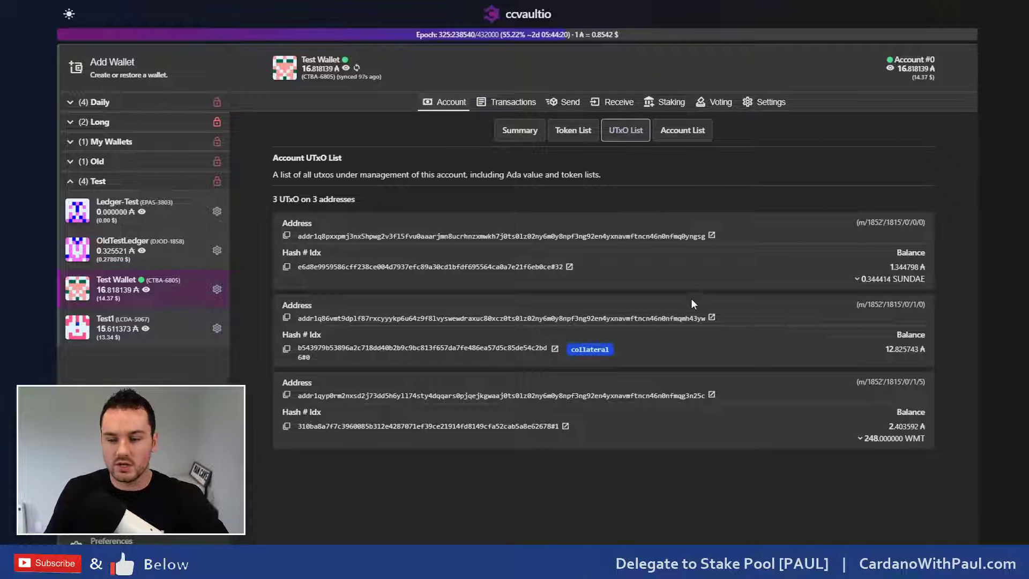
Step: Show the Account List with delegated Account #0 and empty Account #1
left_click(686, 135)
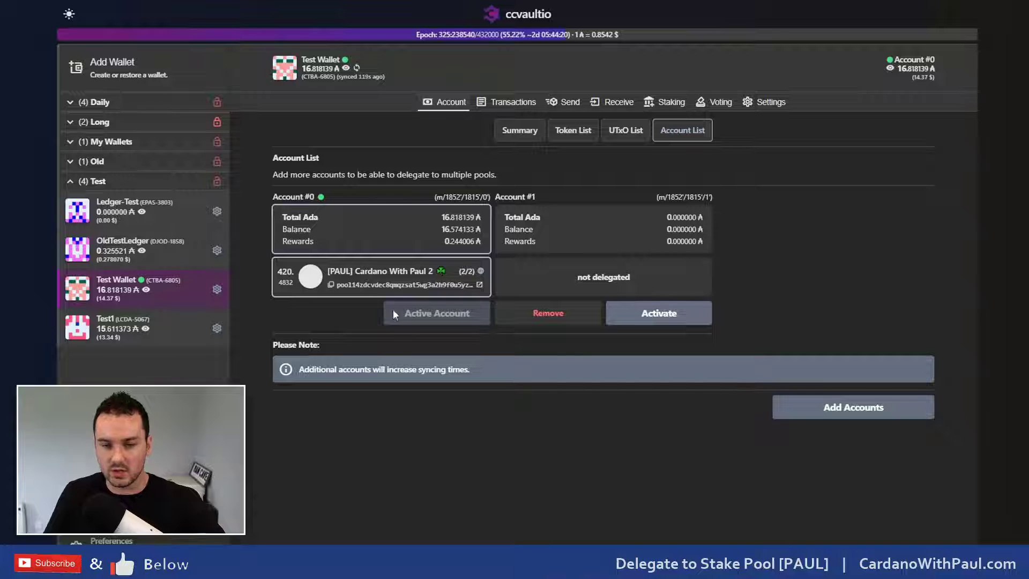
left_click(654, 310)
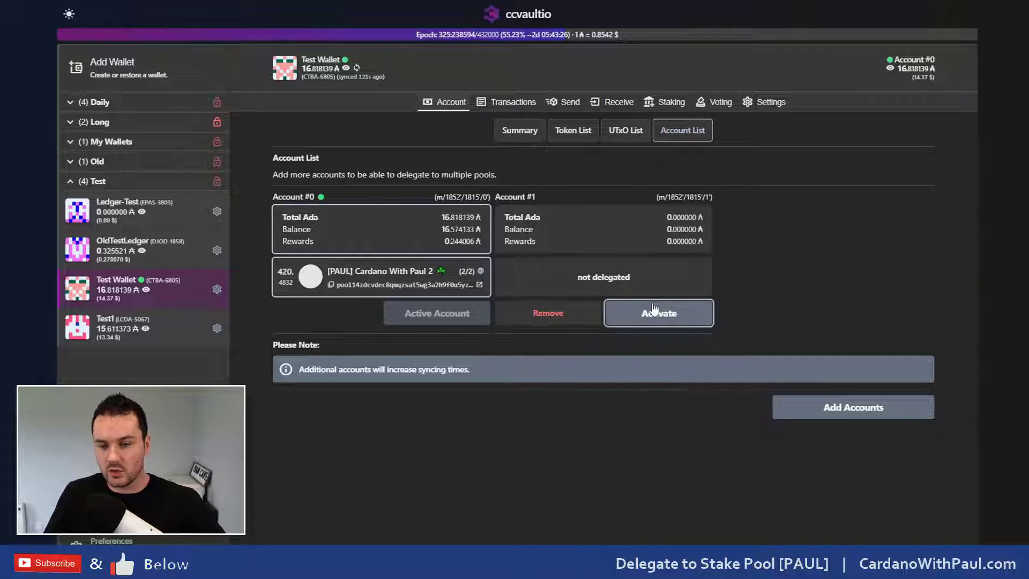
left_click(654, 312)
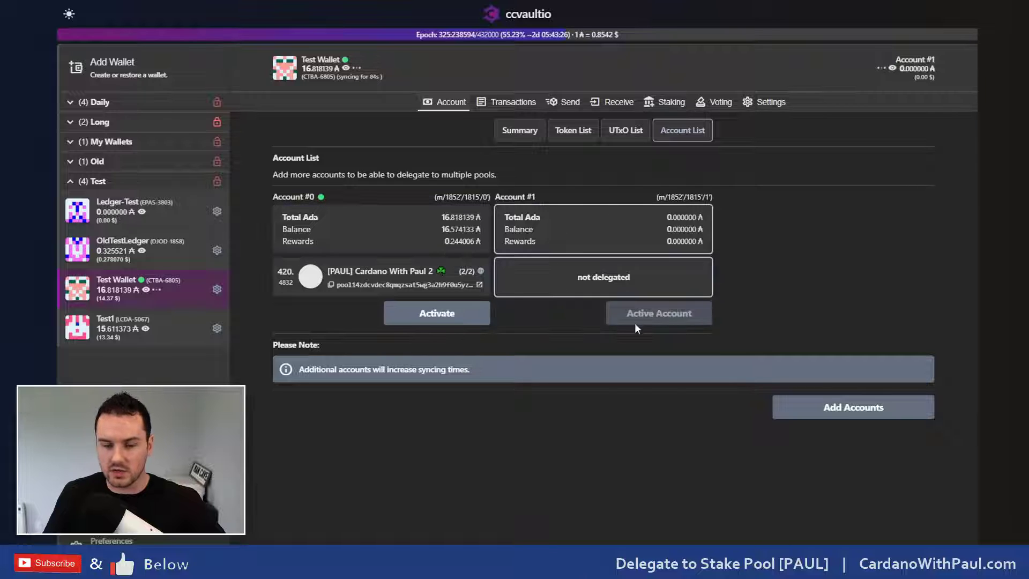
left_click(576, 135)
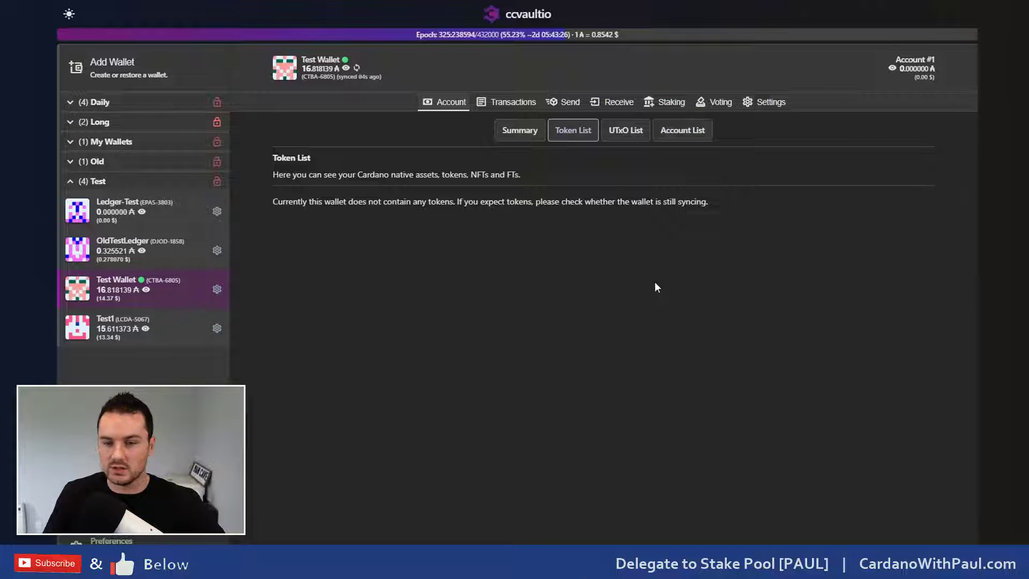
left_click(627, 135)
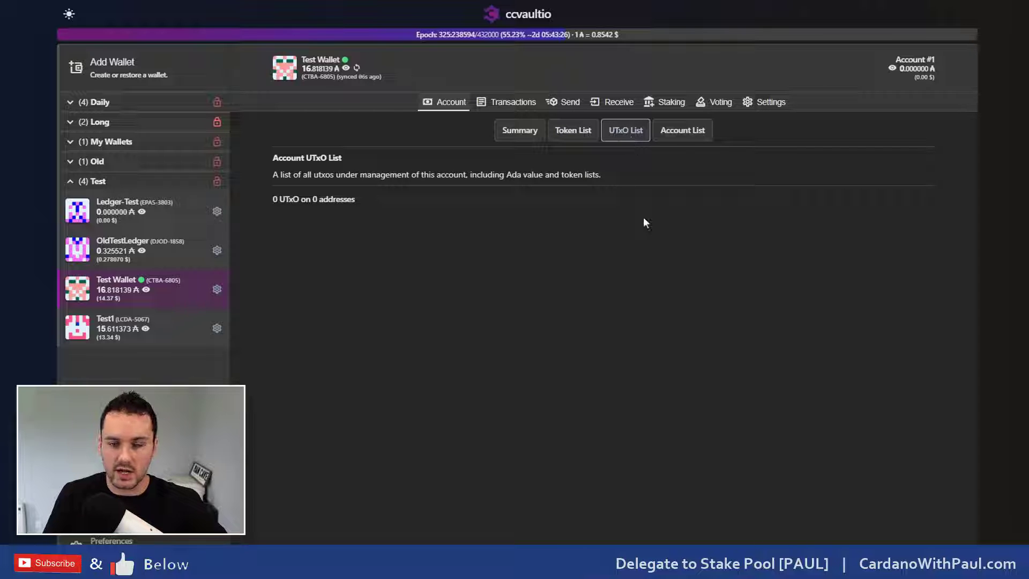
left_click(689, 134)
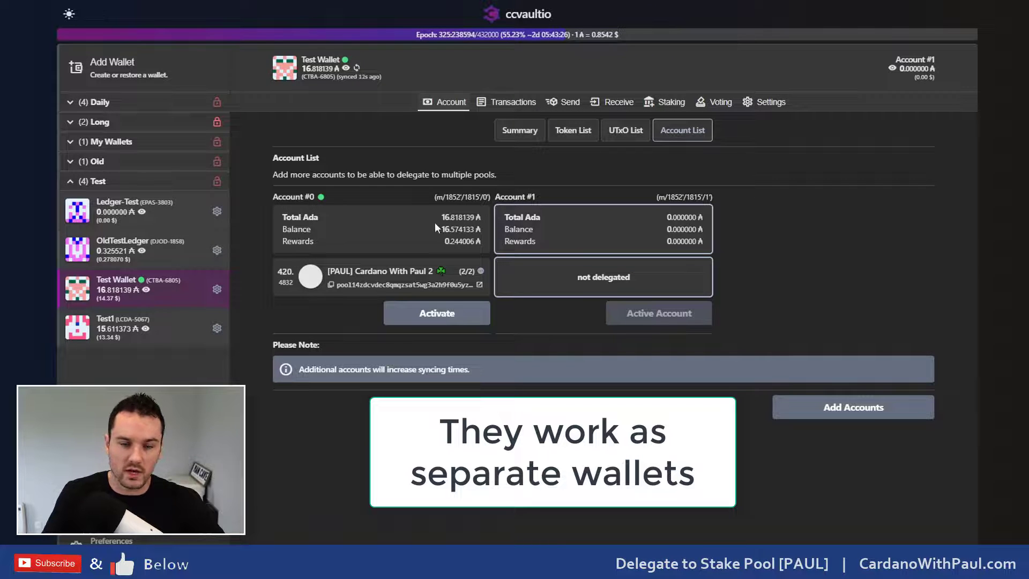
left_click(433, 315)
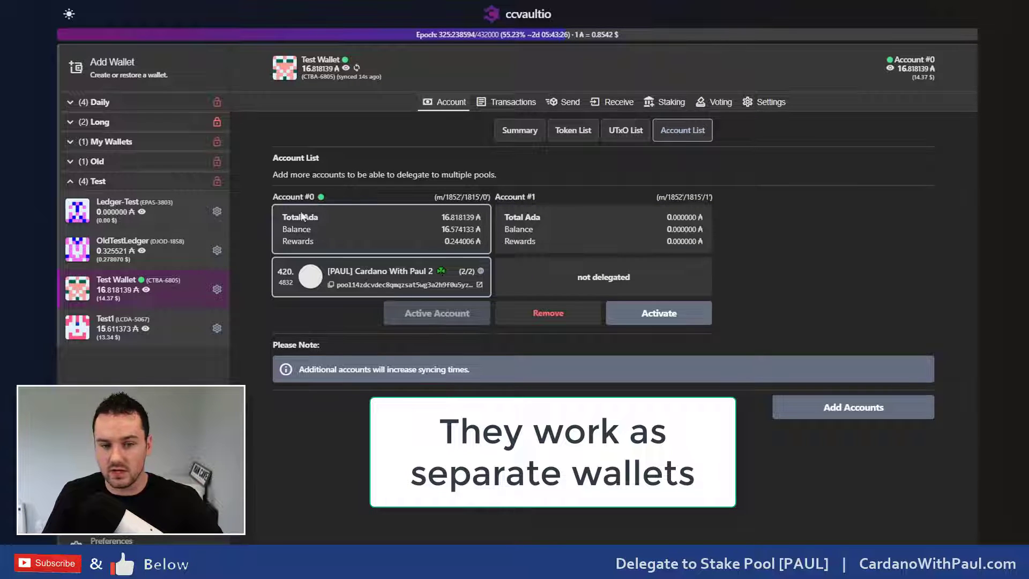
left_click(571, 133)
left_click(612, 138)
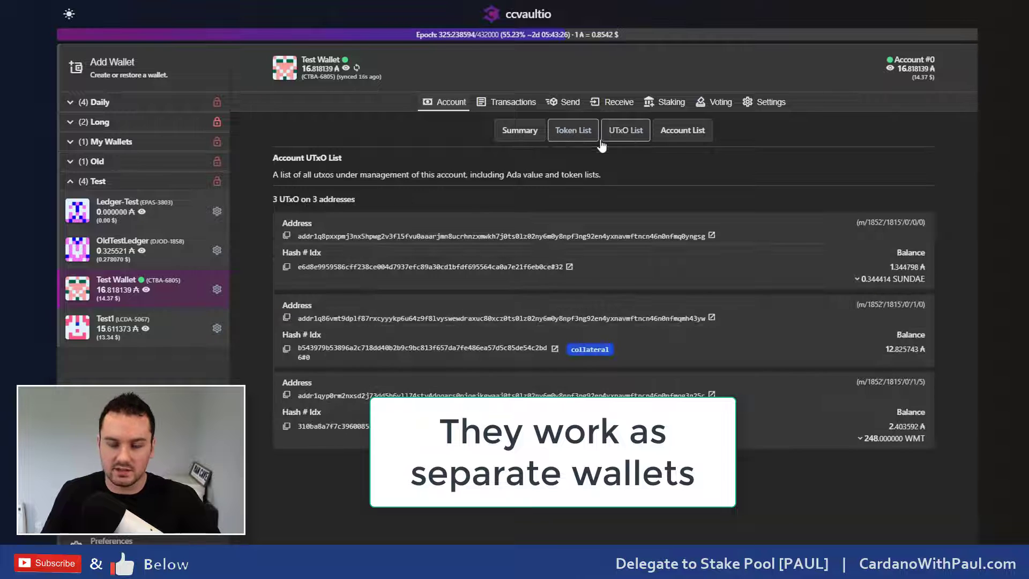
left_click(671, 140)
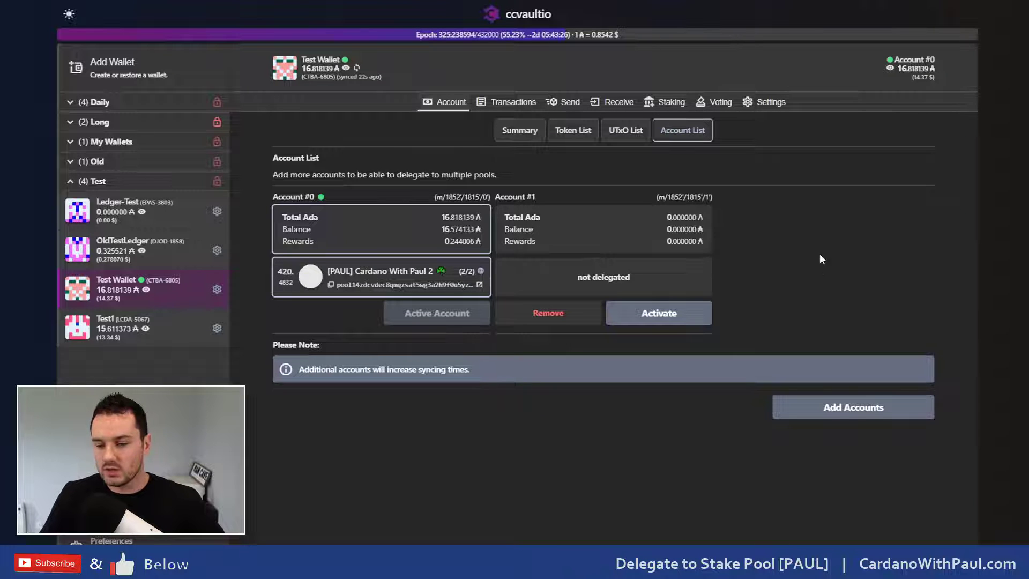
Step: Add Account #14 to Test Wallet, signing with the spending password
left_click(853, 408)
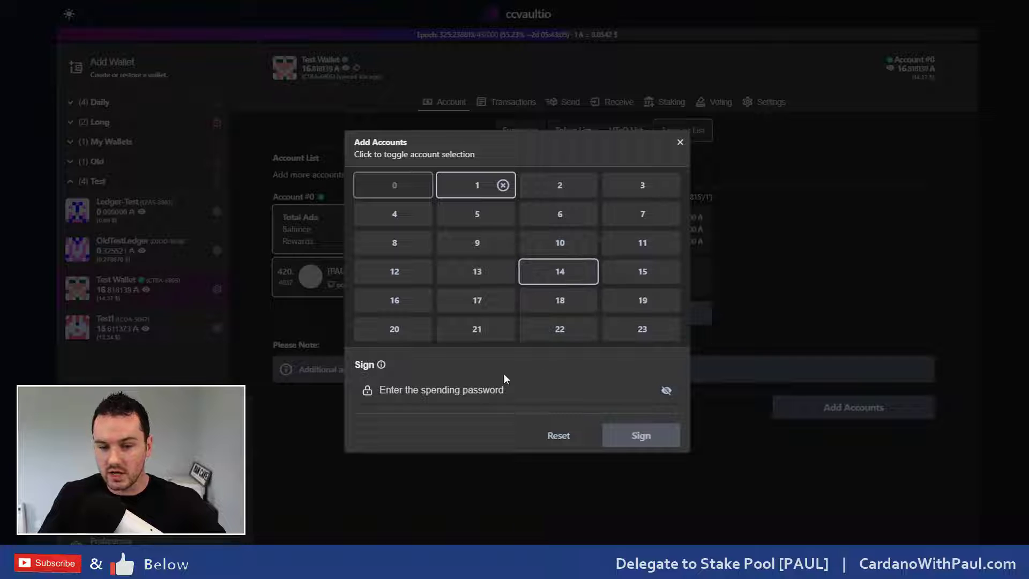
left_click(492, 390)
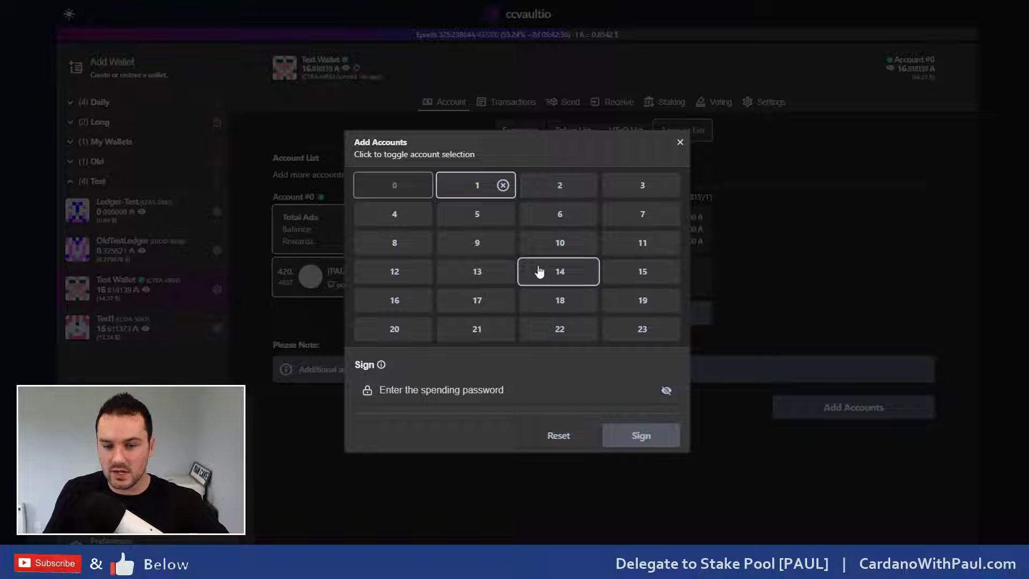
type("••••••••")
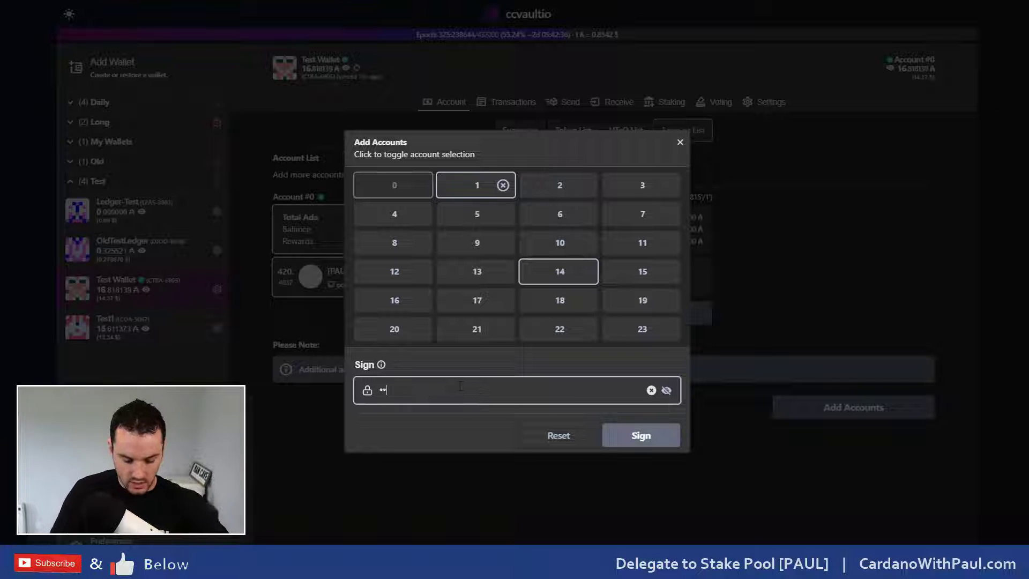
left_click(625, 444)
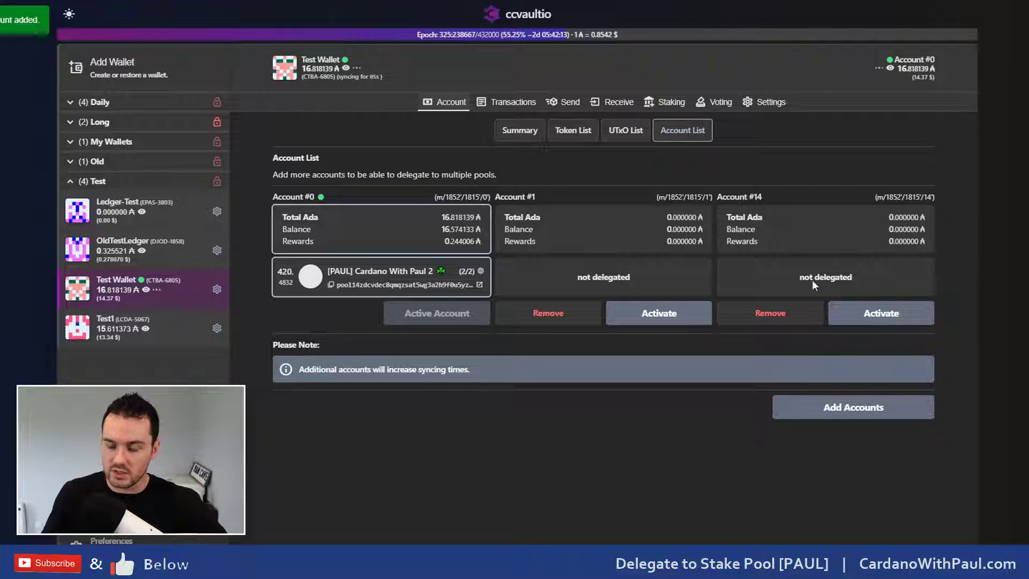
Step: Activate Account #14 and check its receive address, summary, tokens and empty transactions
left_click(881, 319)
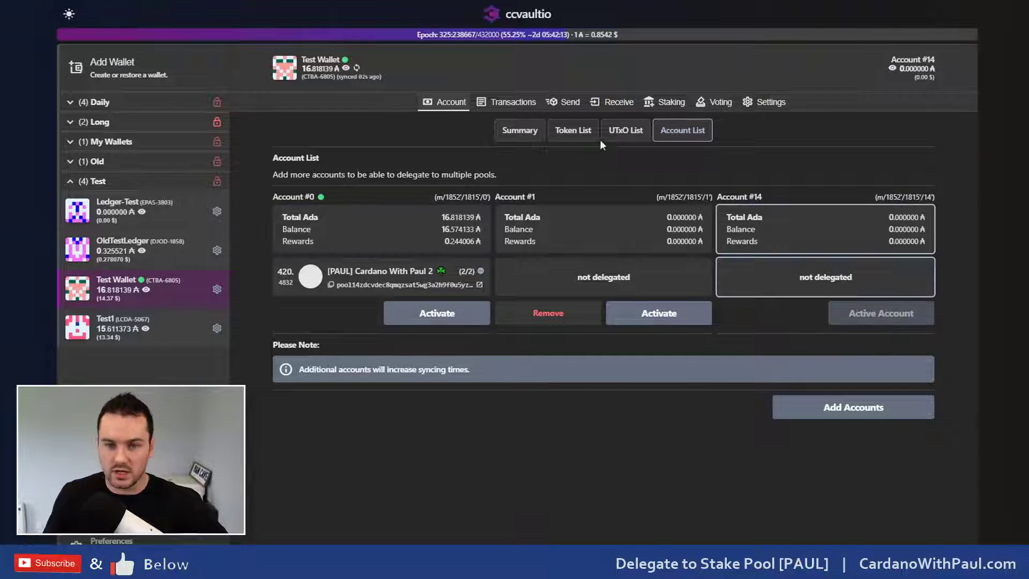
left_click(615, 102)
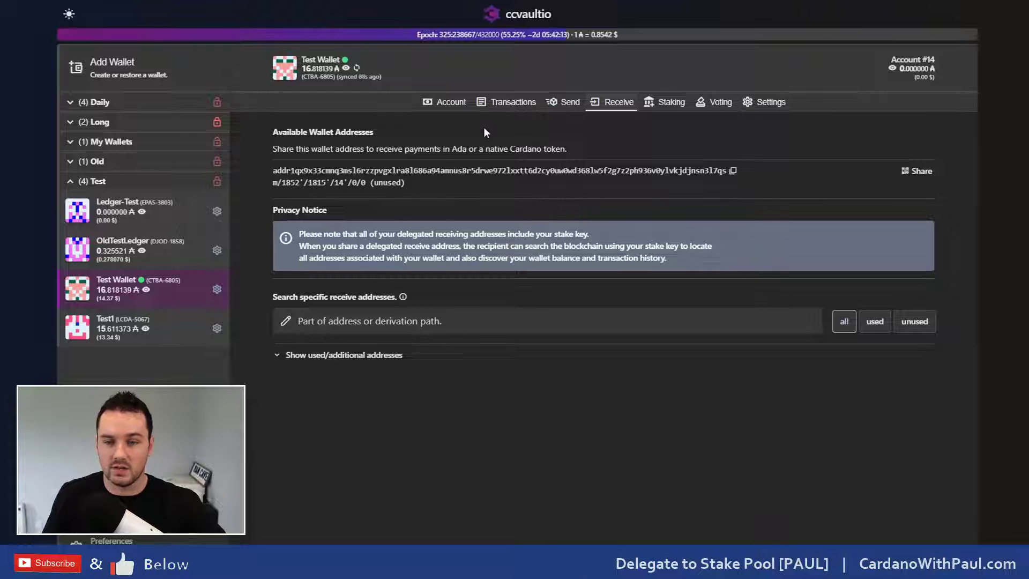
left_click(429, 103)
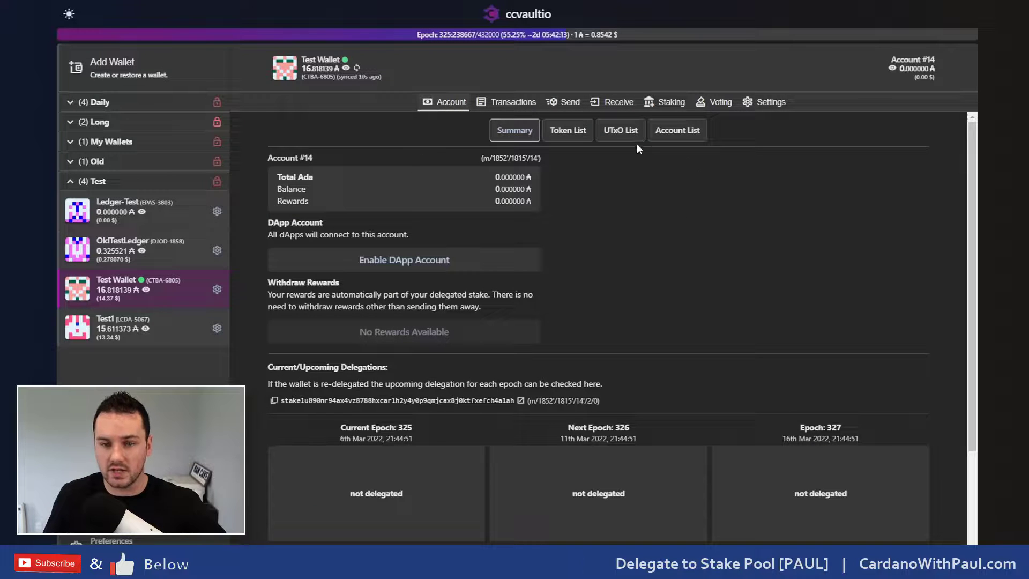
left_click(567, 132)
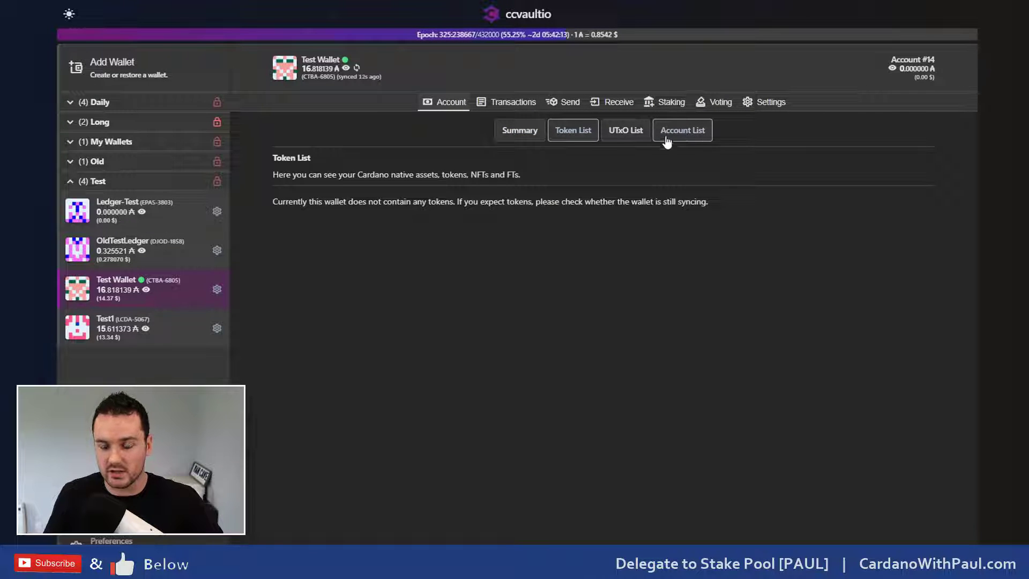
left_click(519, 108)
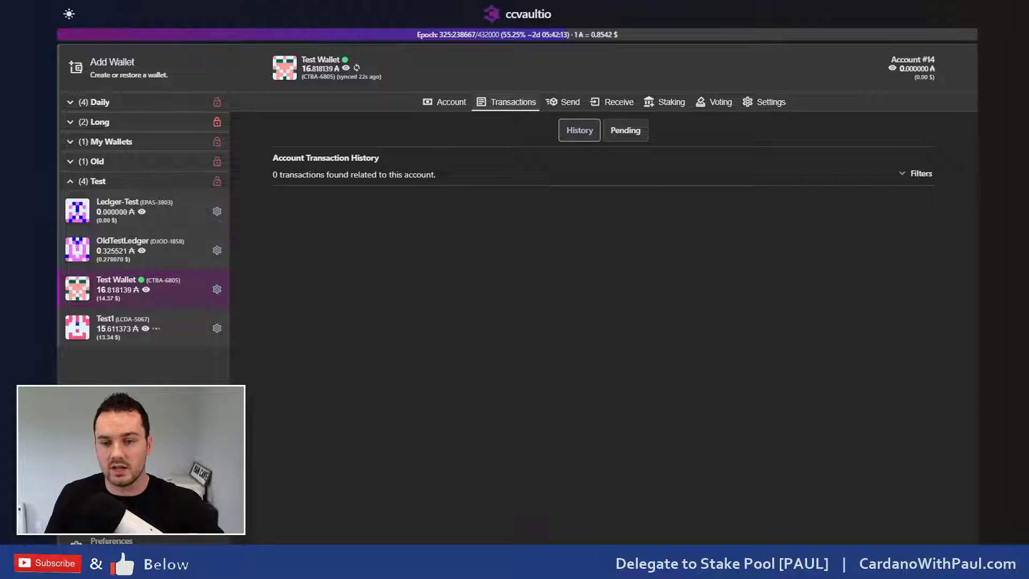
Step: Check that Account #14 has no pending transactions, then start a send from it
left_click(616, 138)
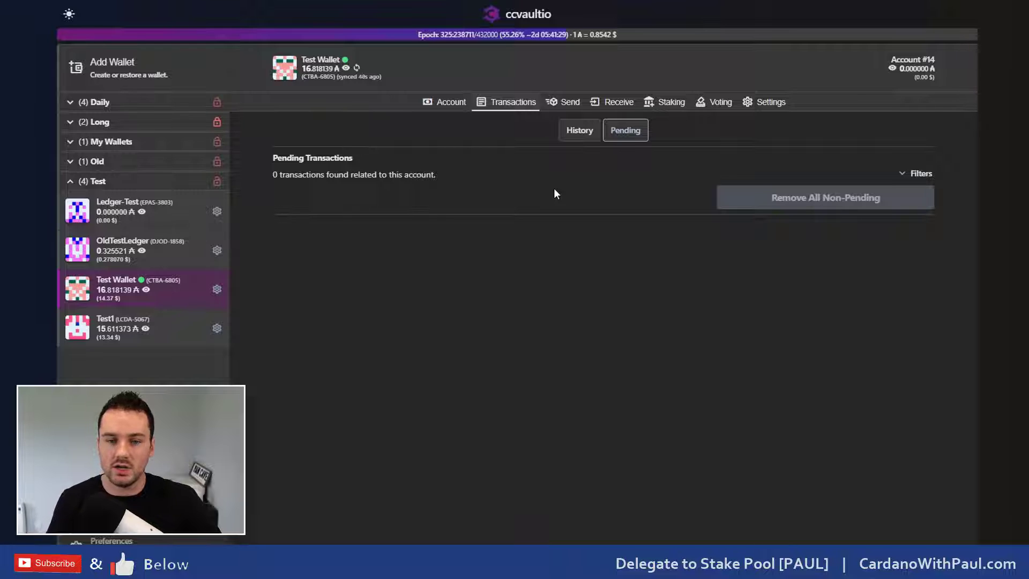
left_click(557, 107)
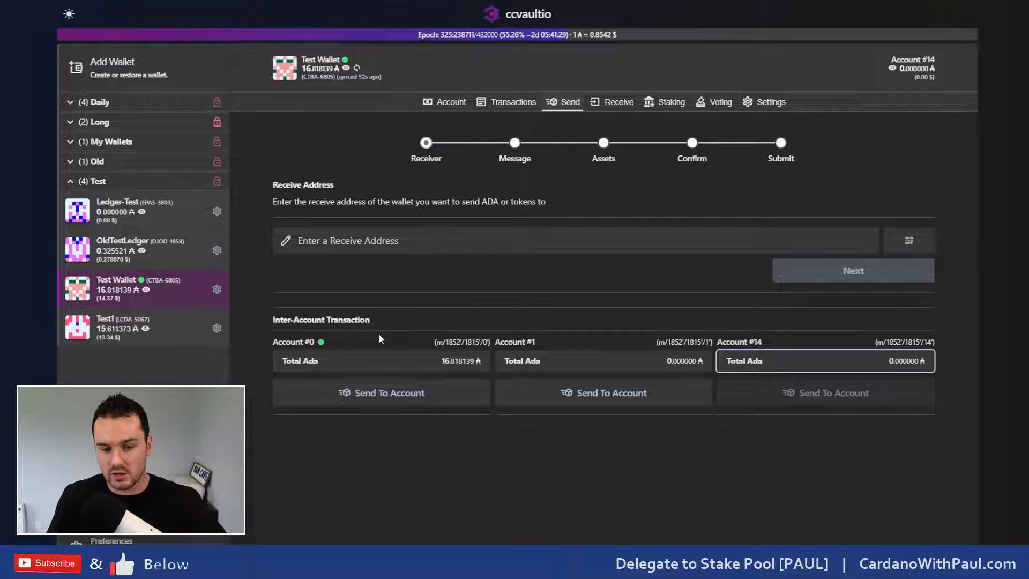
Step: Address a transfer from Account #14 to Account #1 and reach Assets, then return to the account summary
left_click(312, 242)
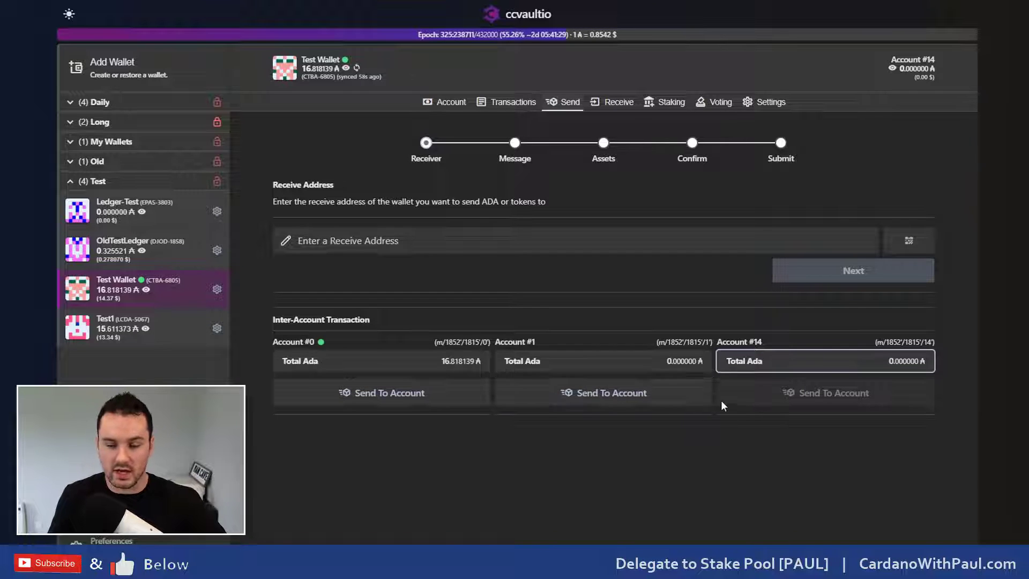
left_click(611, 402)
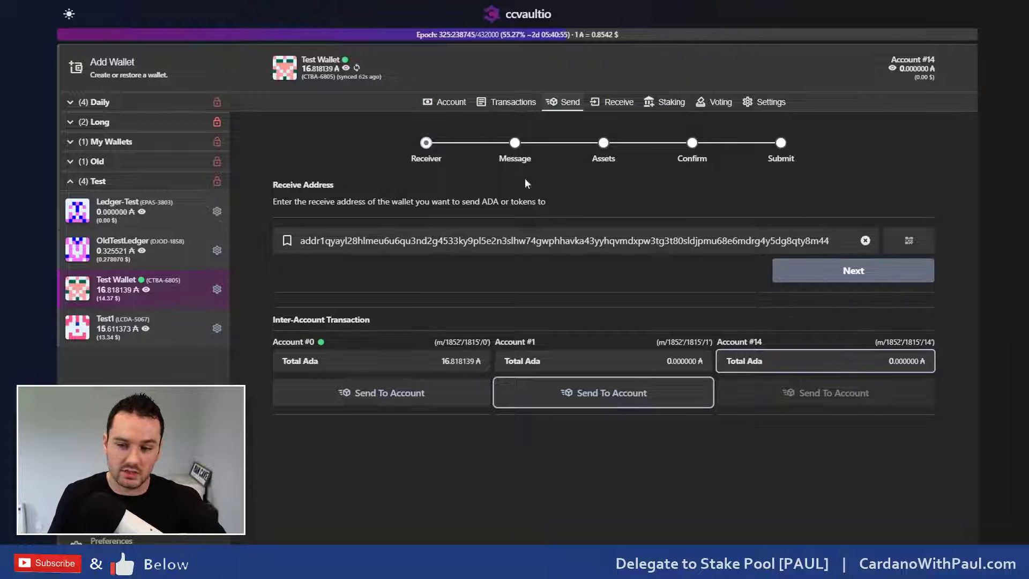
left_click(840, 272)
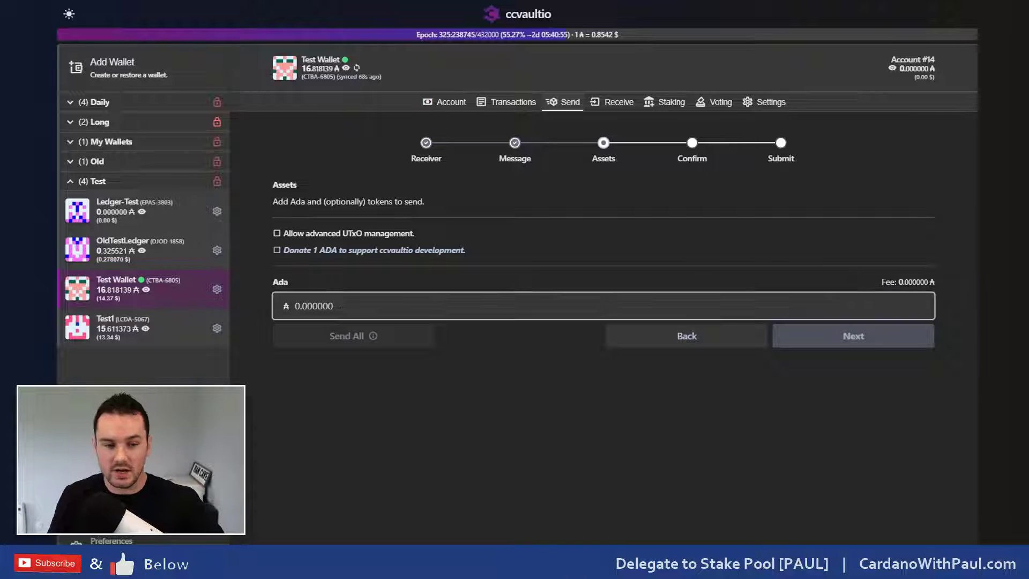
left_click(378, 266)
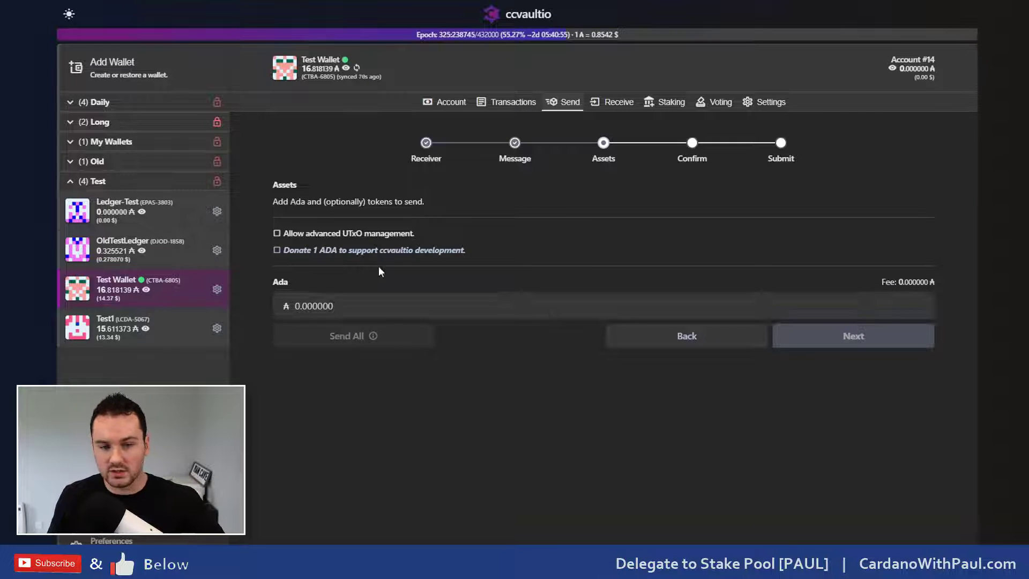
left_click(449, 101)
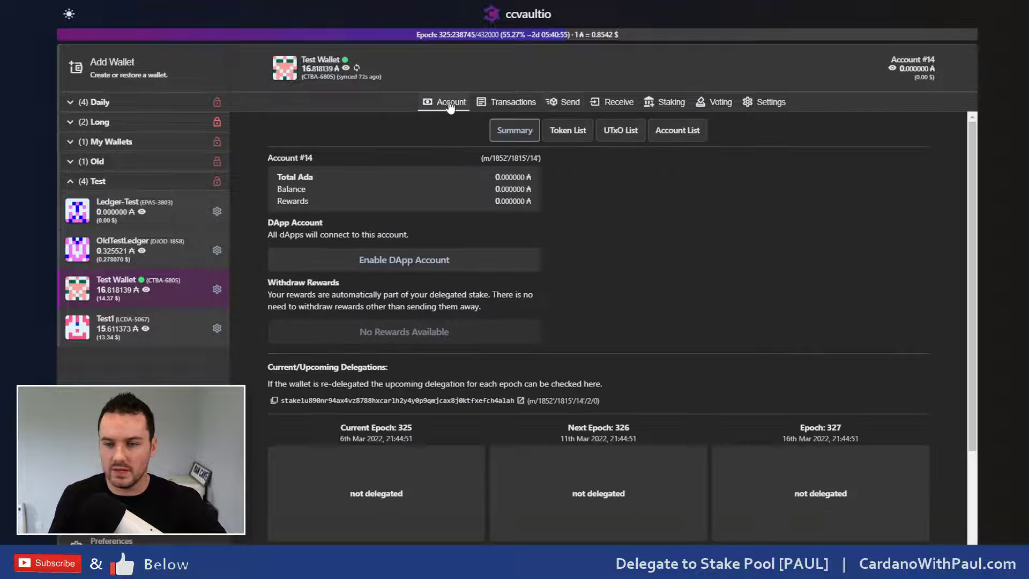
Step: Activate Account #0 from the Account List
left_click(690, 133)
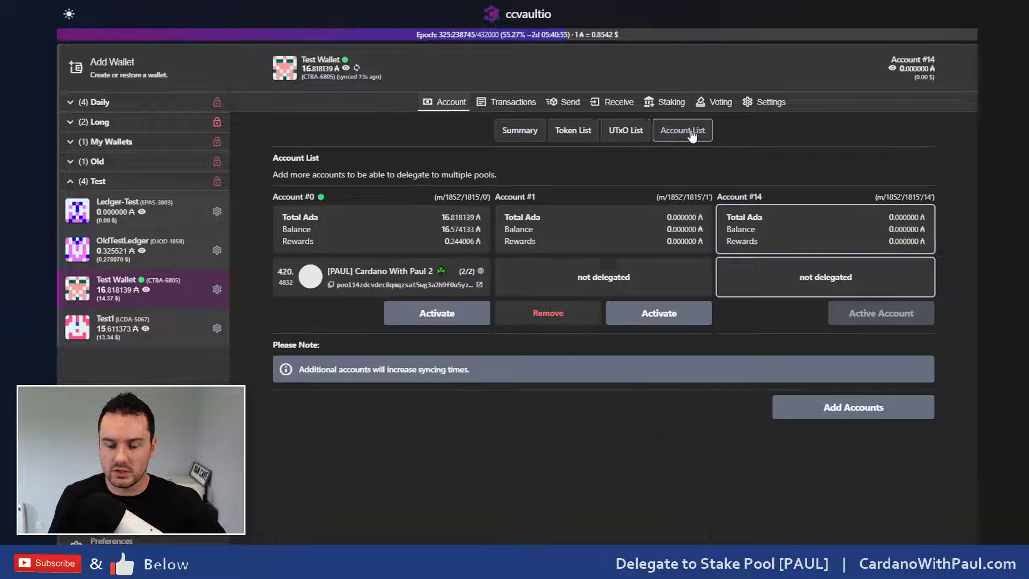
left_click(430, 314)
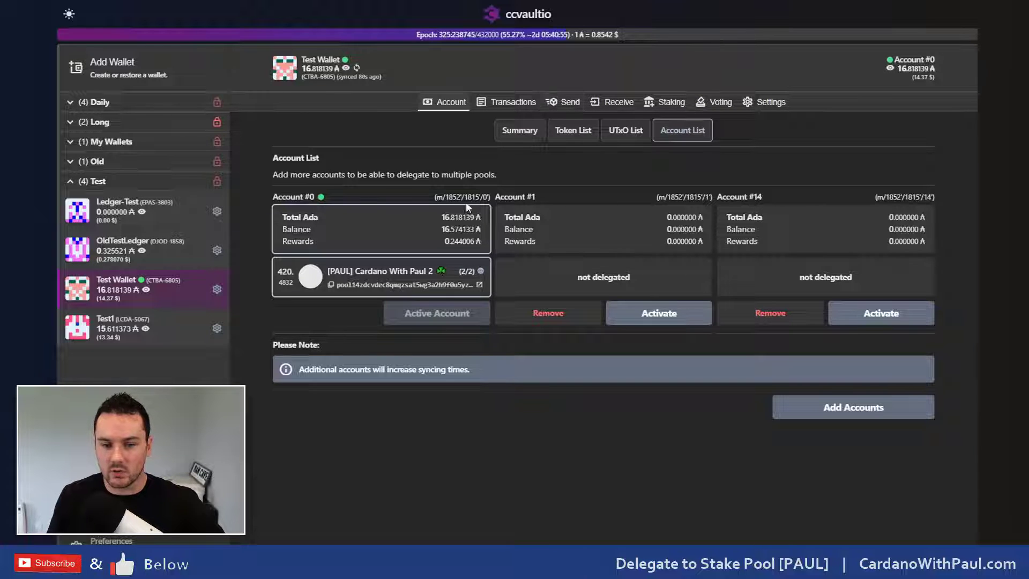
Step: Start a send from Account #0 to Account #1 and enter 1 ADA as the amount
left_click(561, 106)
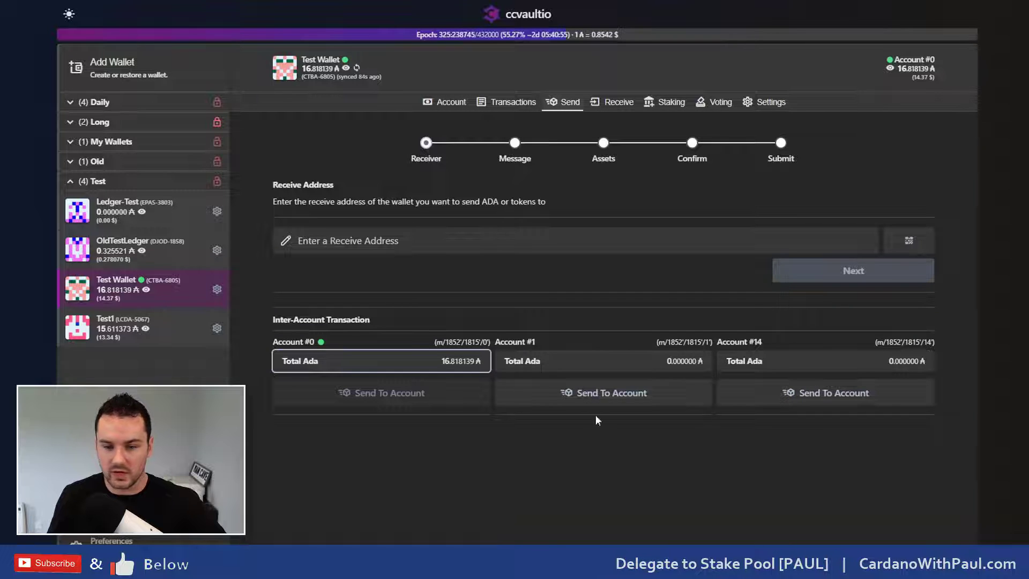
left_click(599, 400)
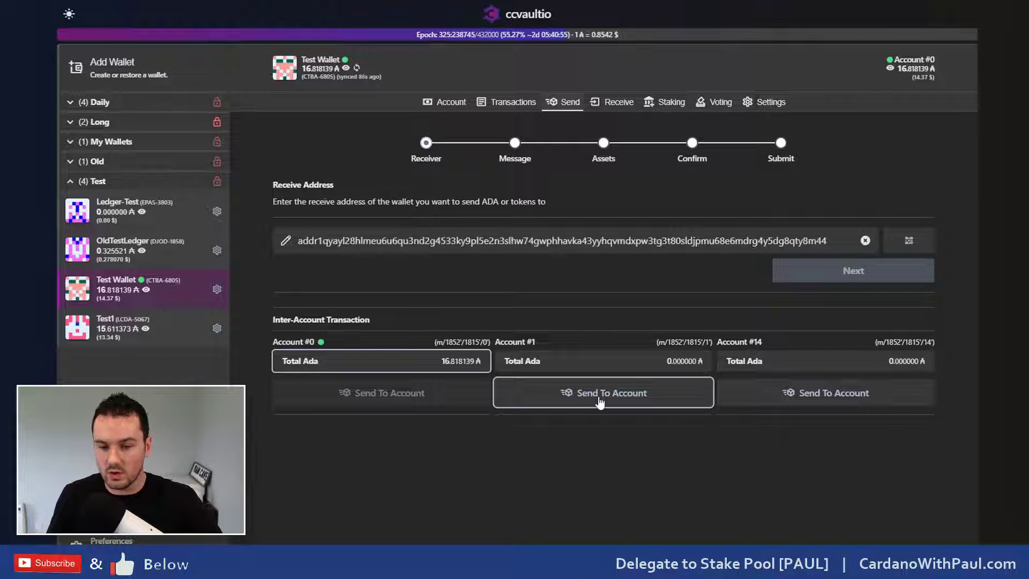
left_click(863, 276)
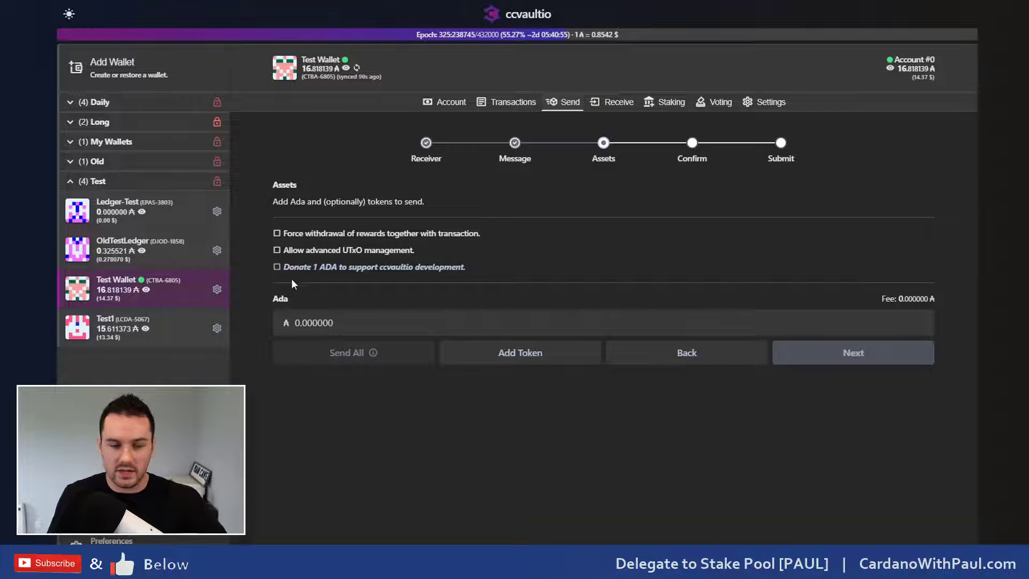
left_click(321, 323)
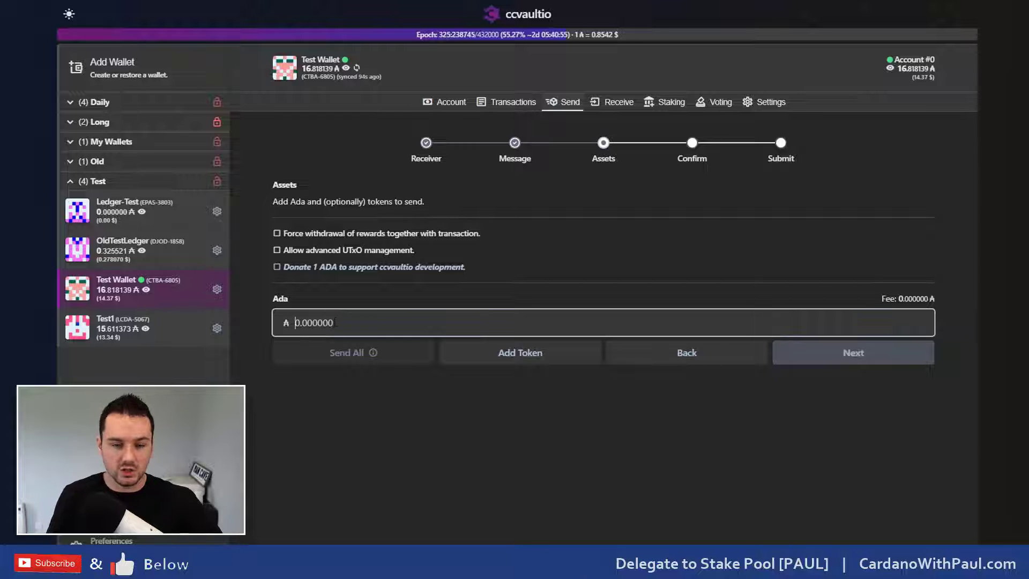
type("2")
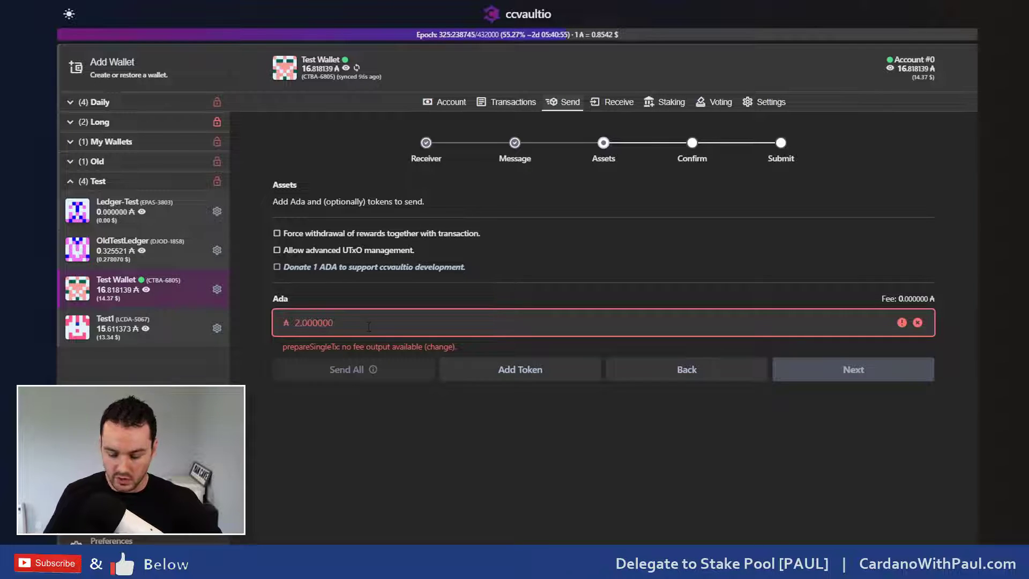
key("BackSpace")
type("10")
key("BackSpace")
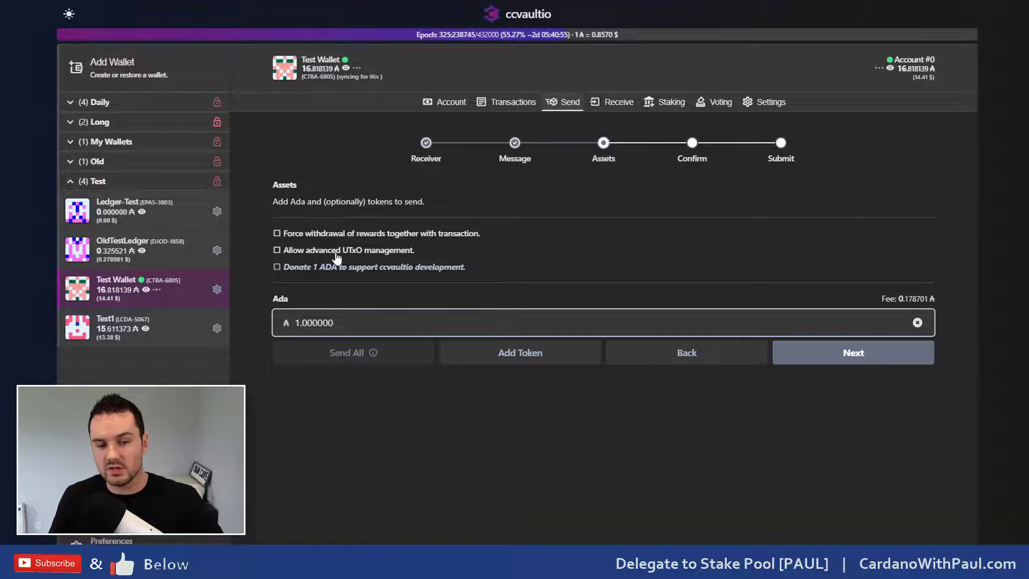
mouse_move(448, 257)
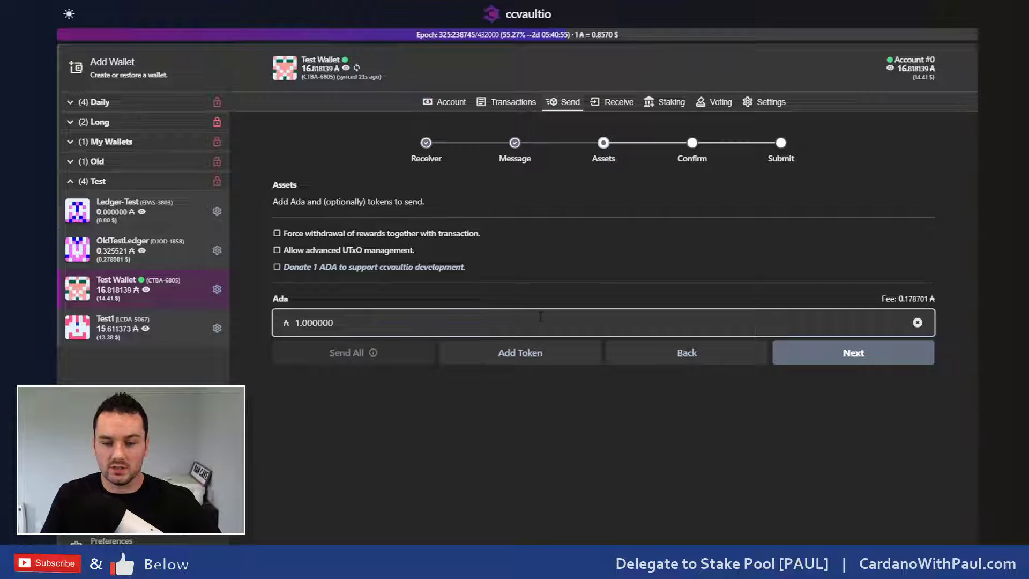
Step: Add 20 WMT tokens to the transfer
left_click(512, 357)
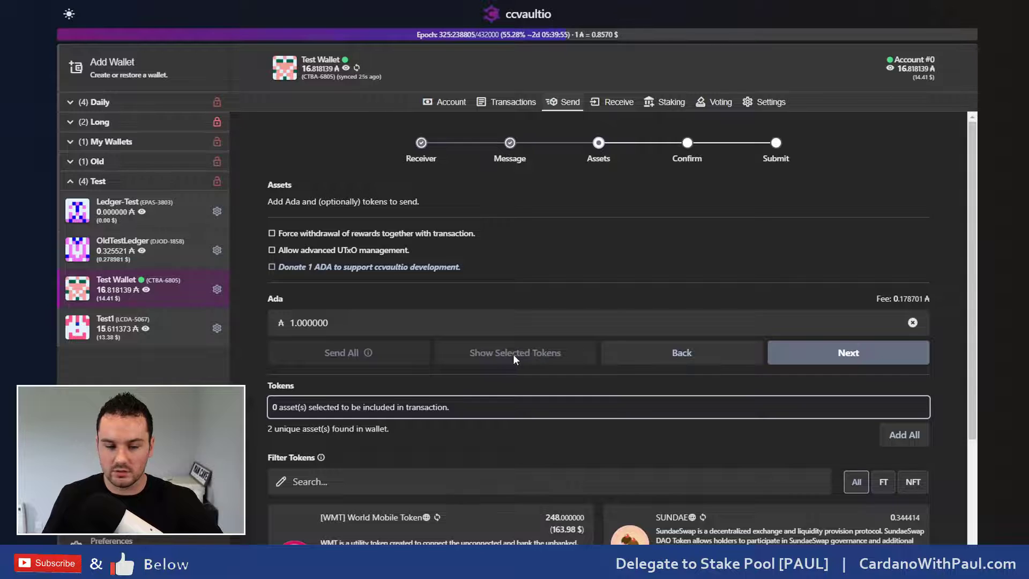
scroll(513, 357, "down", 3)
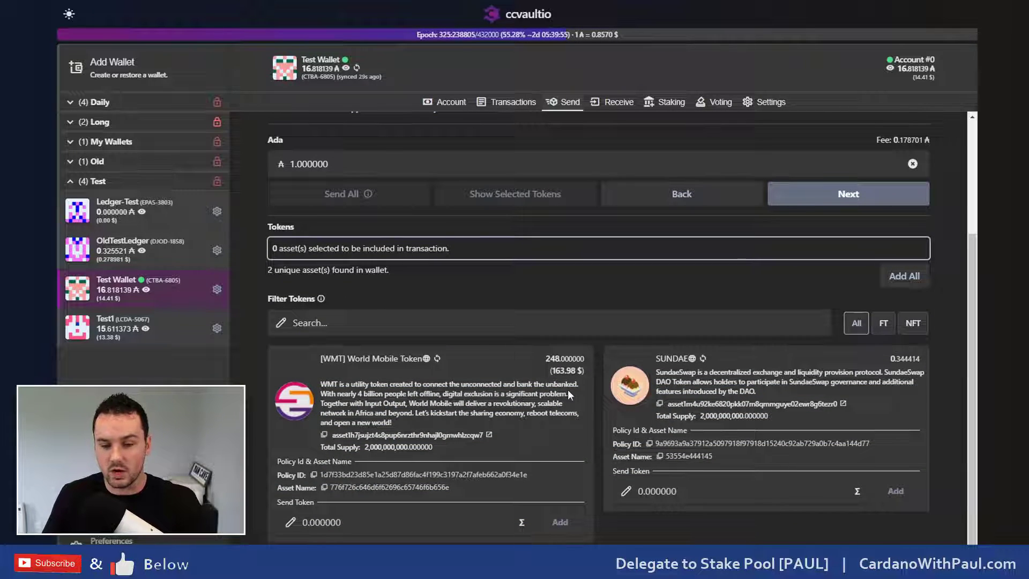
left_click(337, 522)
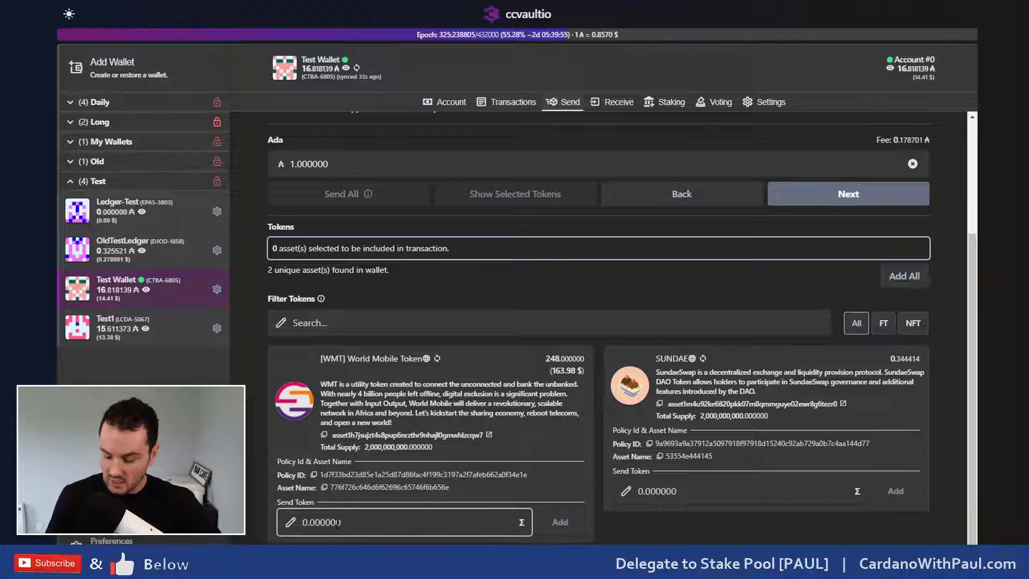
type("20")
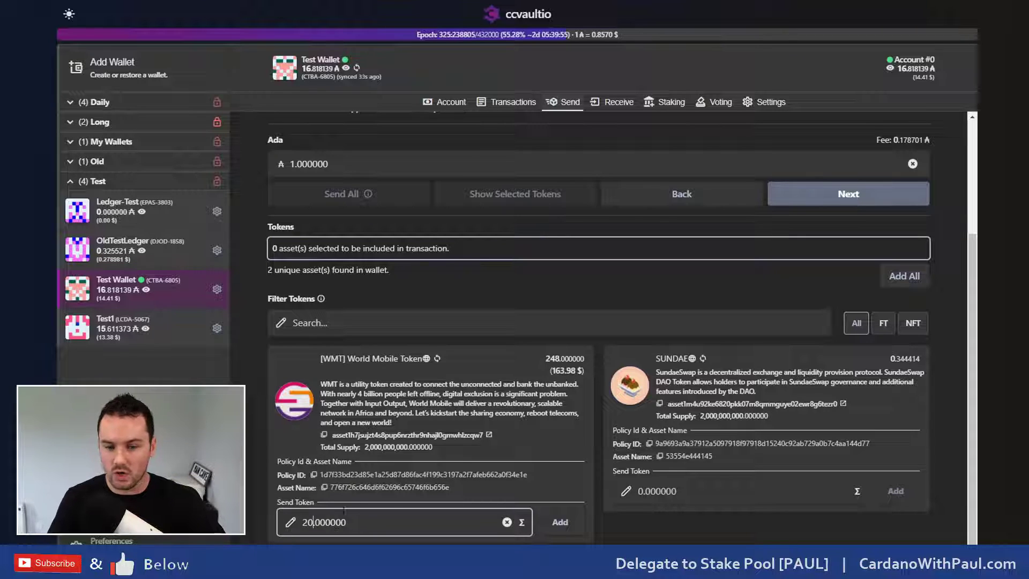
left_click(561, 523)
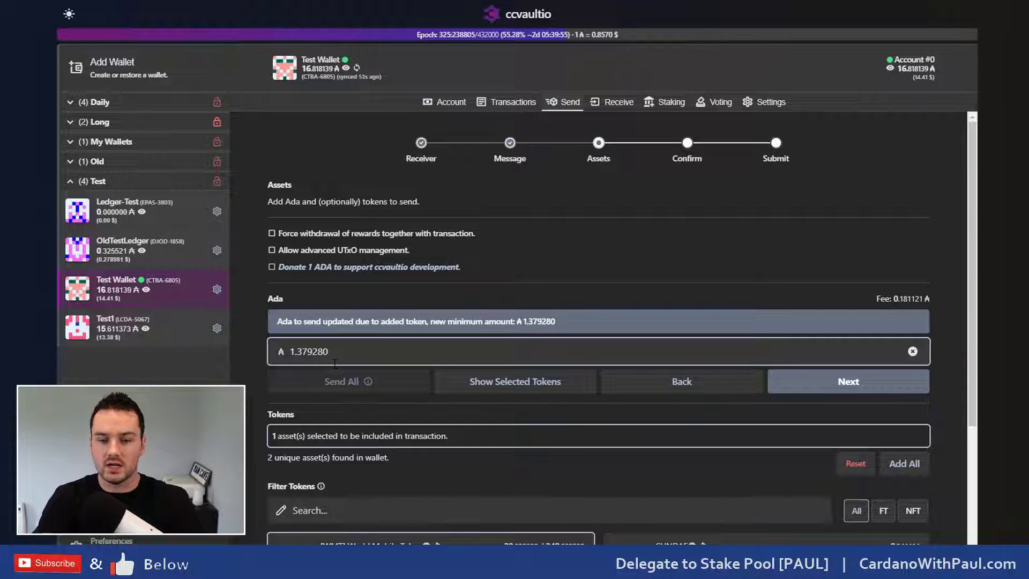
Step: Fill in the maximum 0.344414 SUNDAE and add it as the second asset
scroll(375, 363, "down", 3)
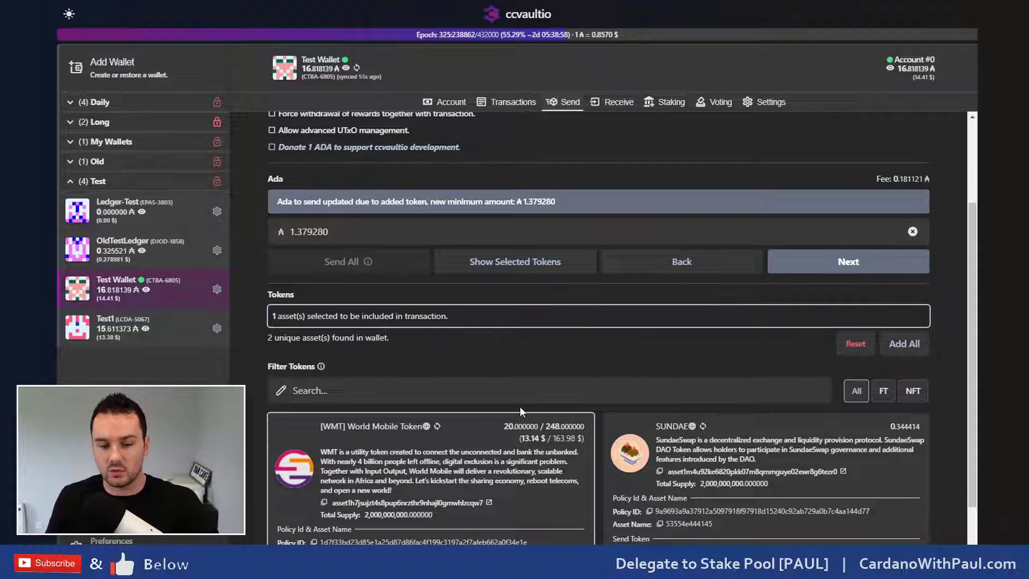
scroll(520, 409, "down", 2)
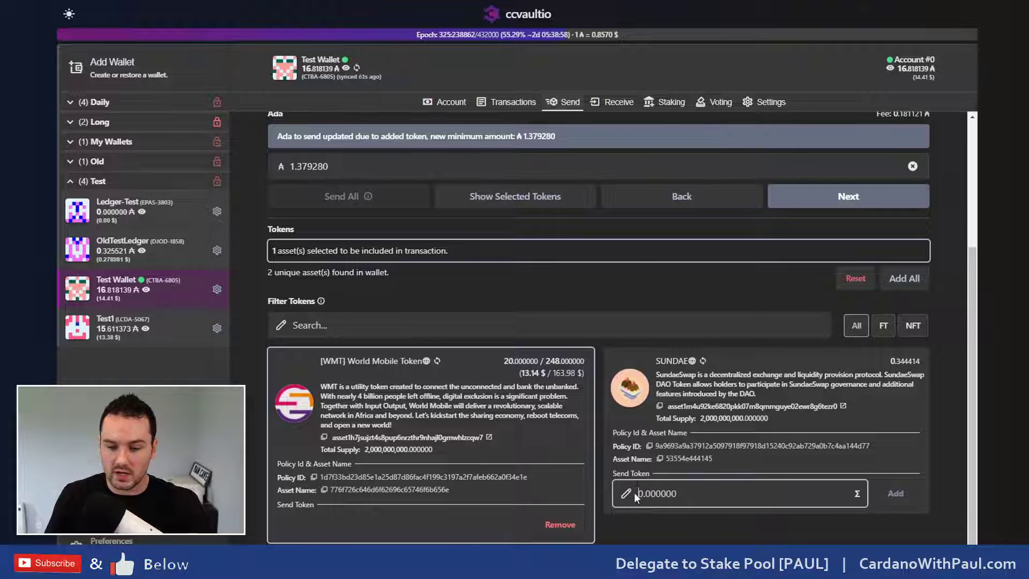
left_click(858, 498)
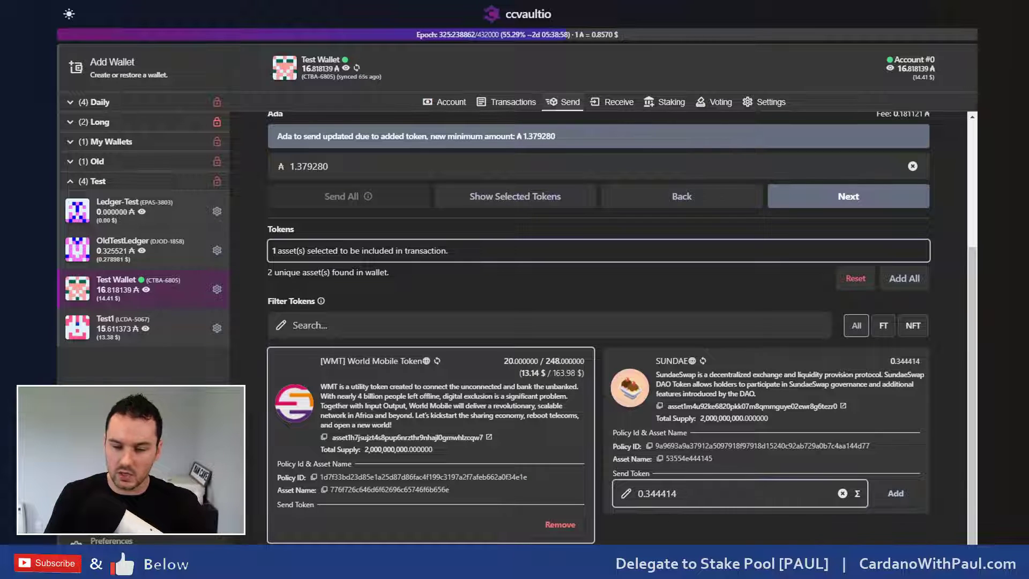
left_click(894, 499)
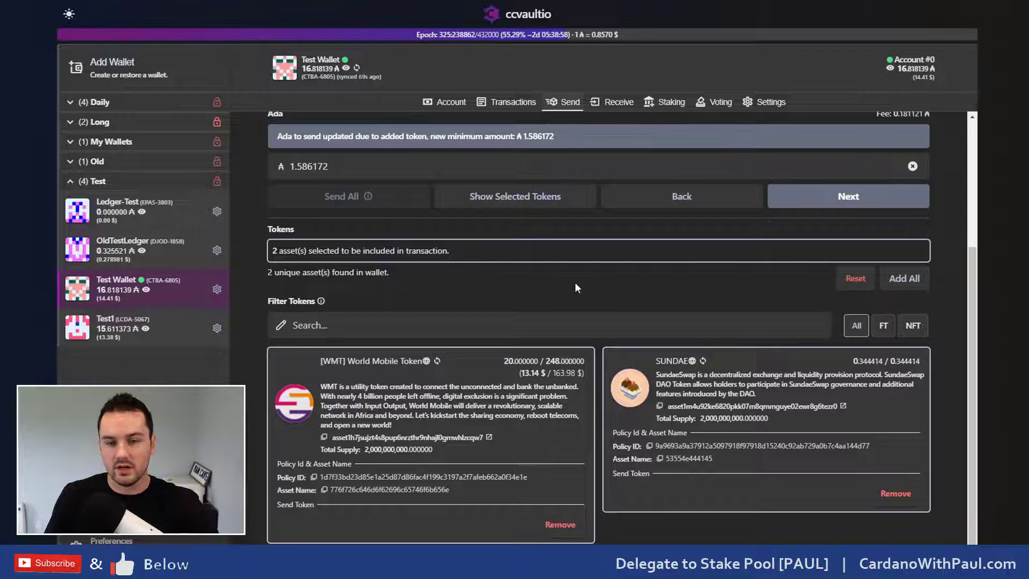
scroll(575, 282, "up", 3)
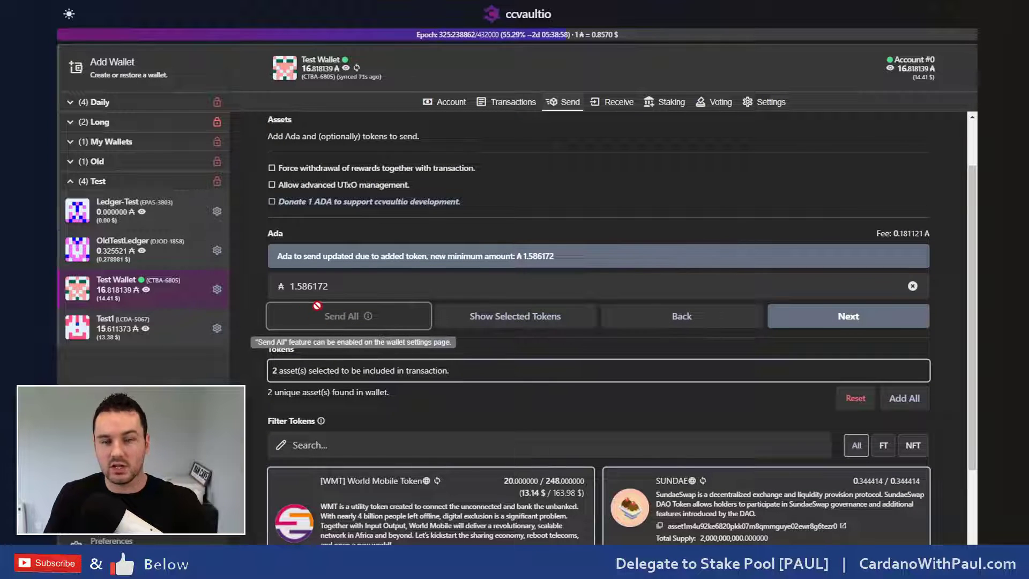
Step: Review the Confirm preview: 1.767293 ADA, 20 WMT, 0.344414 SUNDAE, 0.181121 ADA fee
left_click(829, 317)
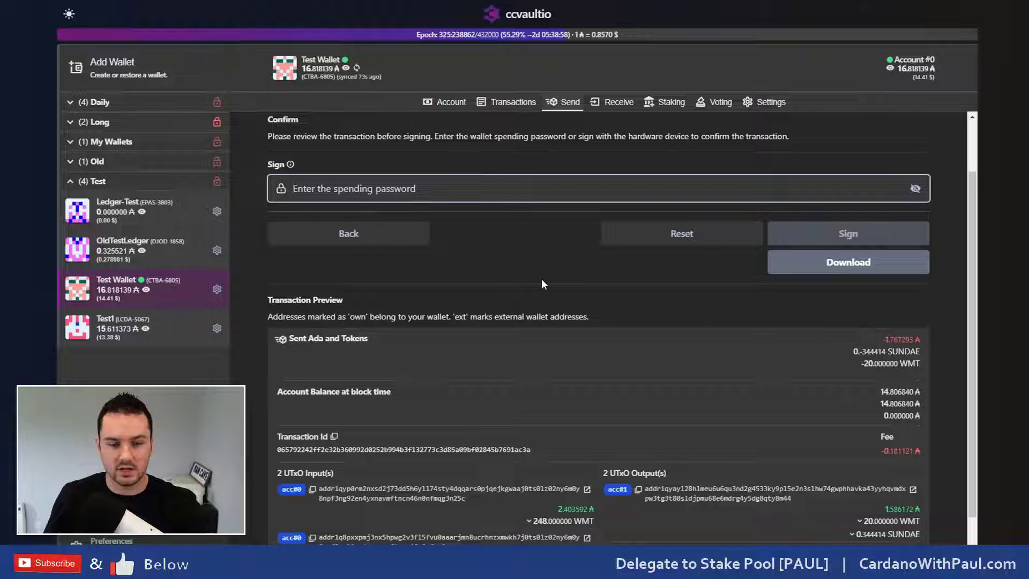
scroll(554, 278, "down", 1)
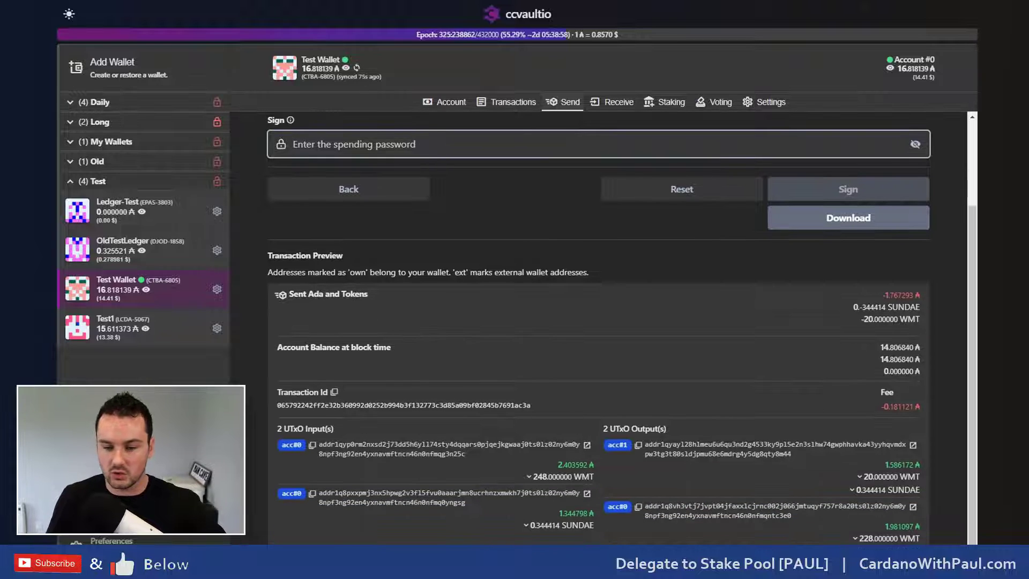
scroll(503, 325, "up", 1)
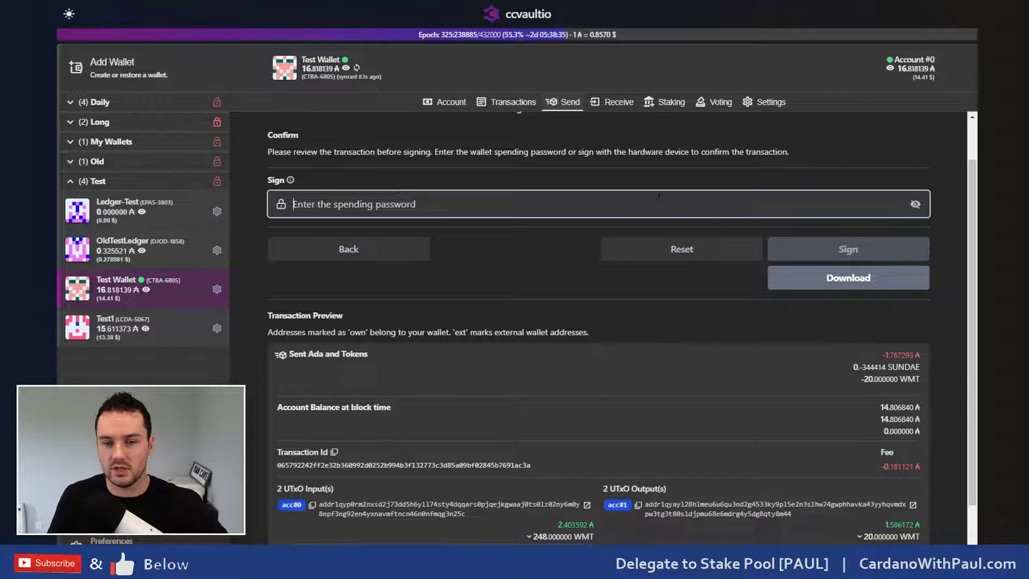
Step: Copy the wallet's receiving address and show its used/additional addresses
left_click(616, 103)
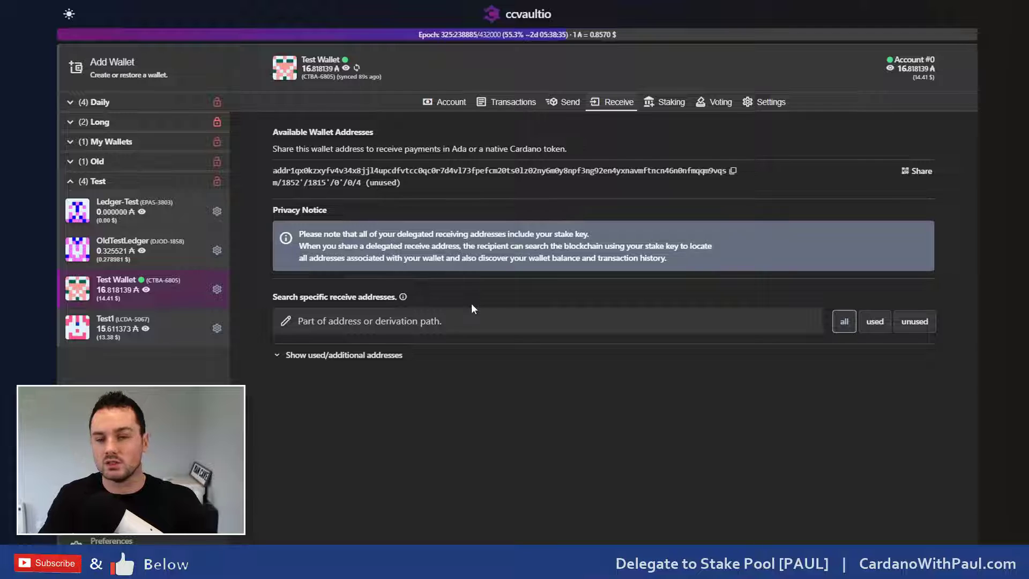
left_click(731, 177)
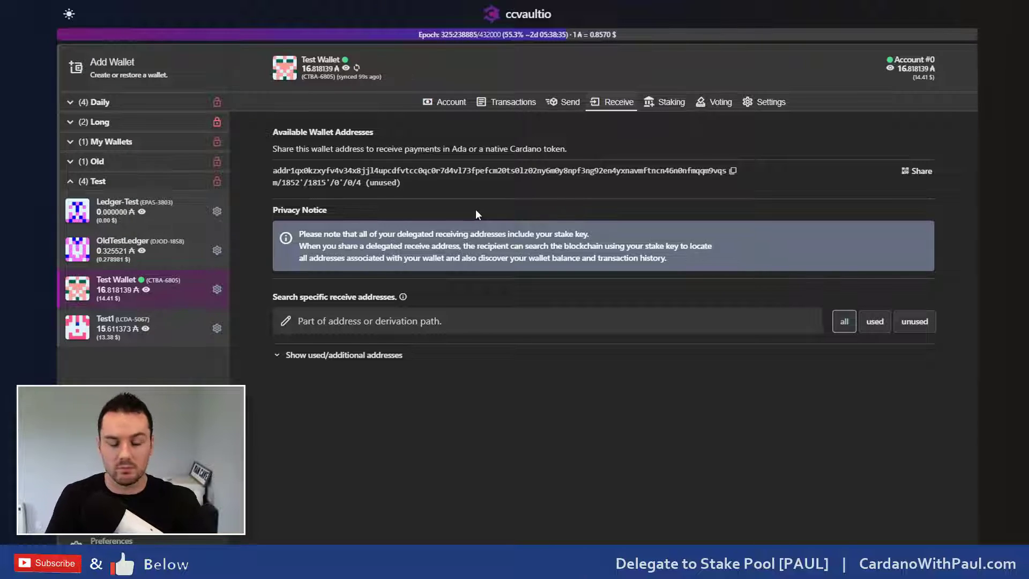
left_click(343, 356)
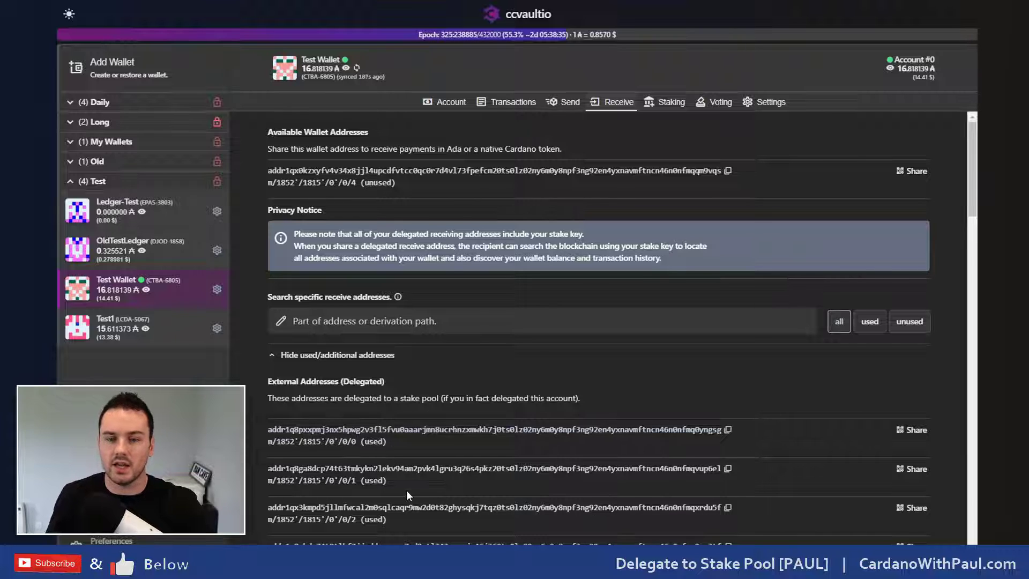
left_click(665, 110)
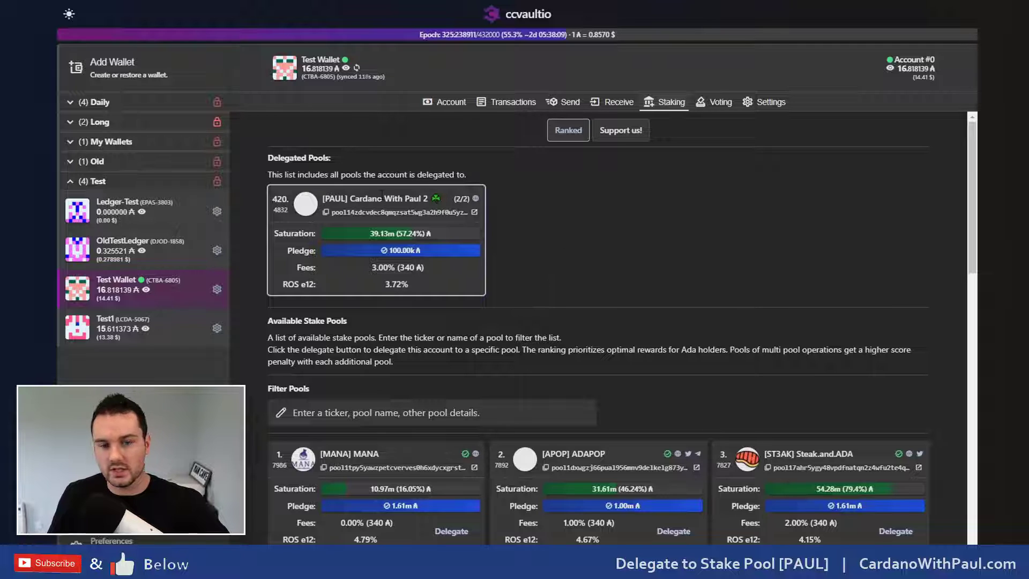
mouse_move(333, 271)
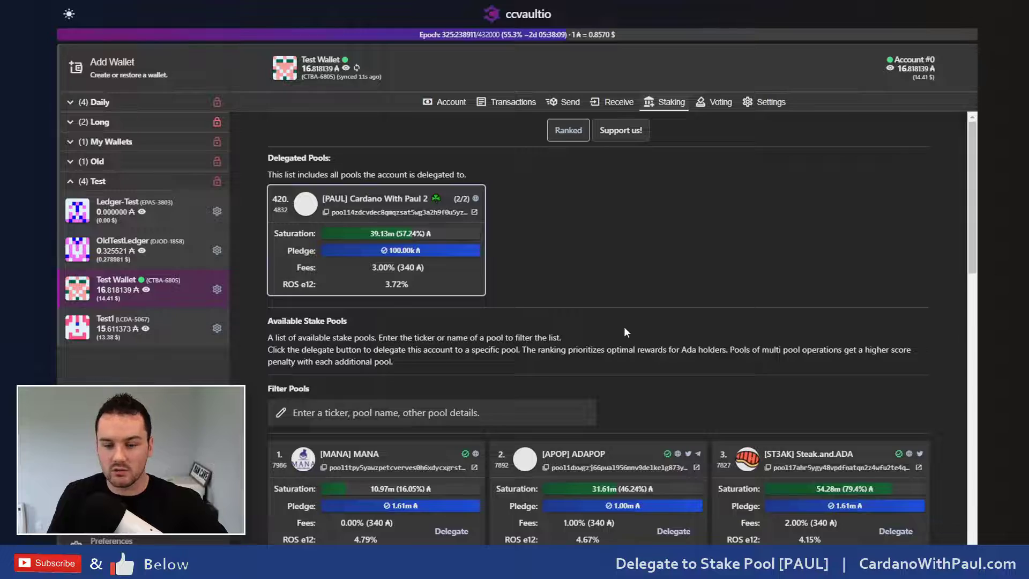
scroll(641, 372, "down", 5)
scroll(660, 327, "down", 12)
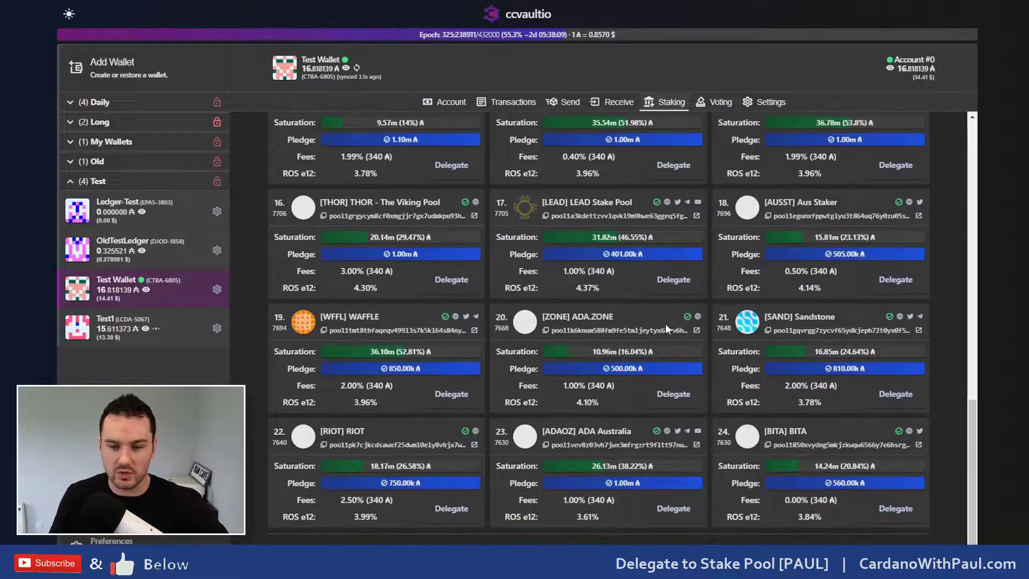
scroll(639, 491, "up", 15)
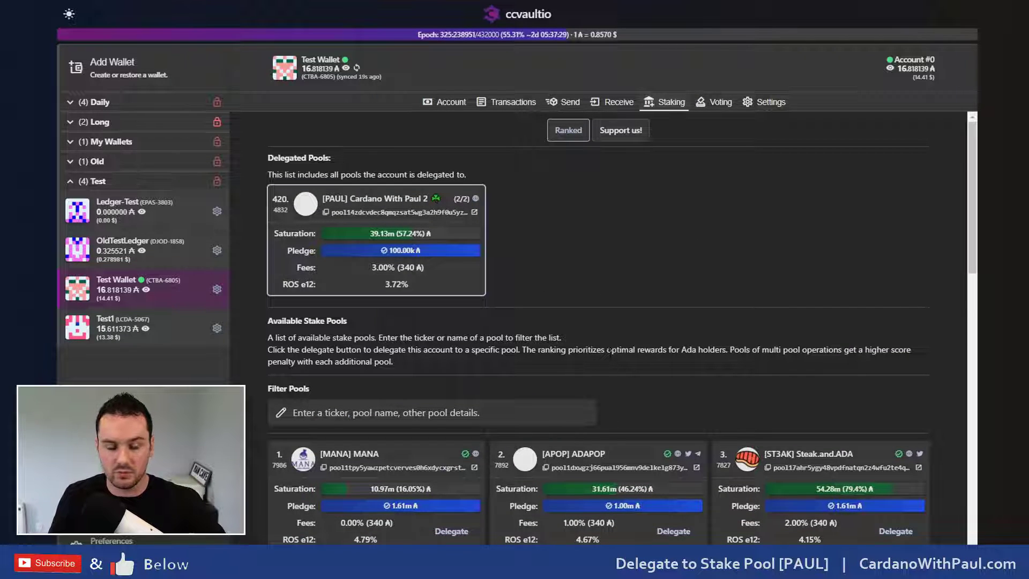
scroll(491, 332, "down", 13)
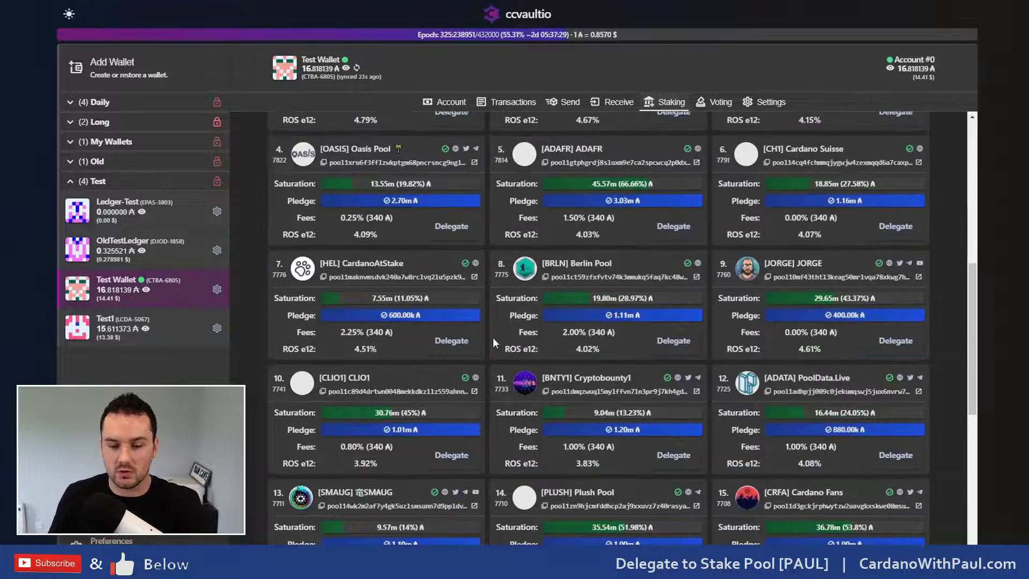
scroll(374, 351, "down", 1)
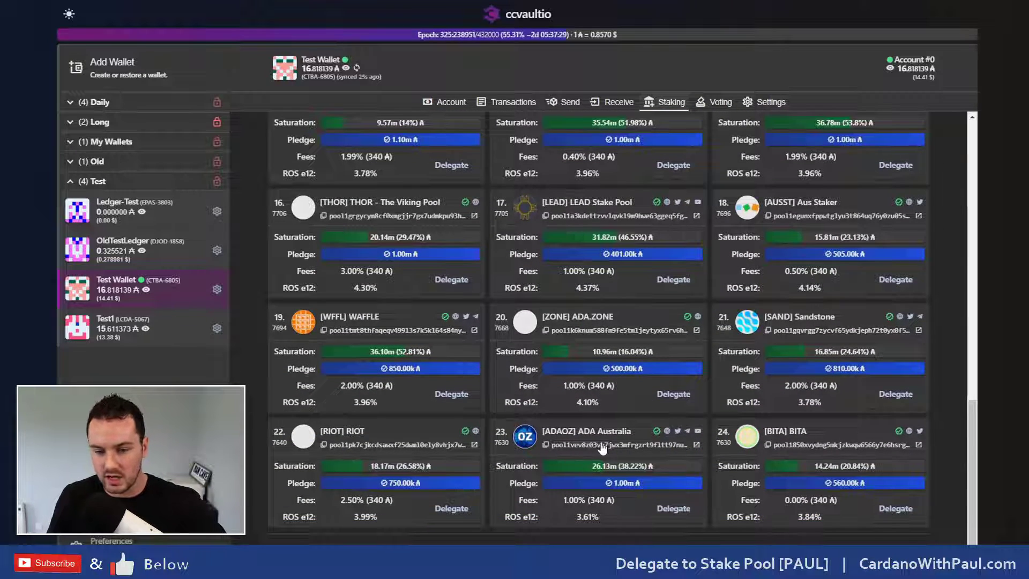
Step: Review delegating to pool 23 ADA Australia on the confirm page without signing
left_click(676, 511)
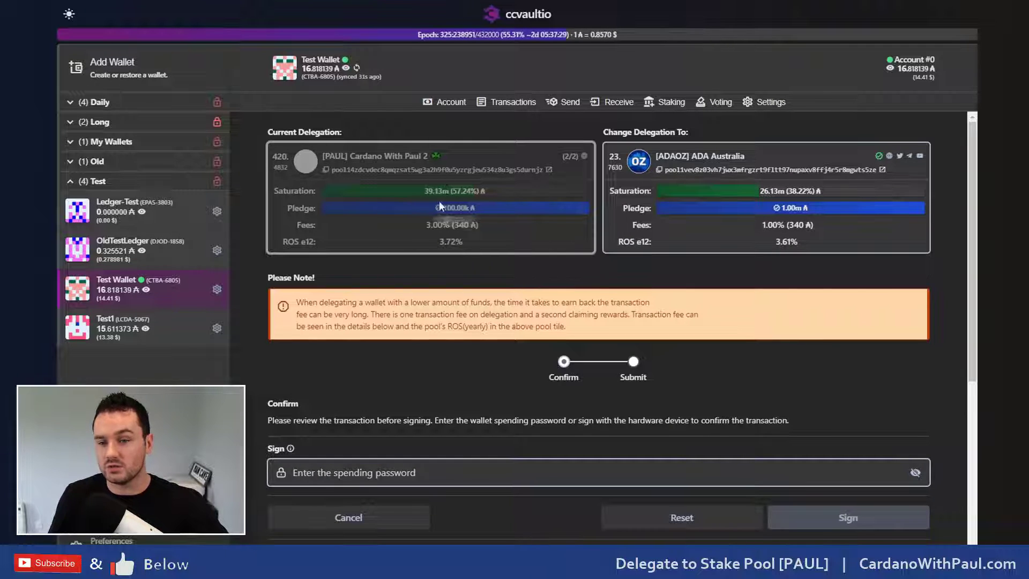
scroll(794, 266, "down", 3)
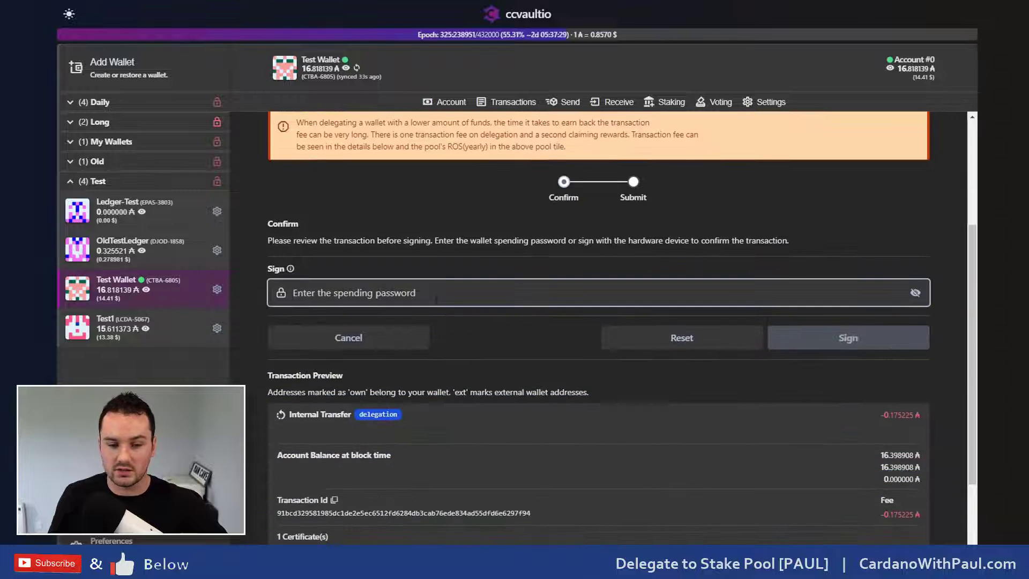
left_click(417, 295)
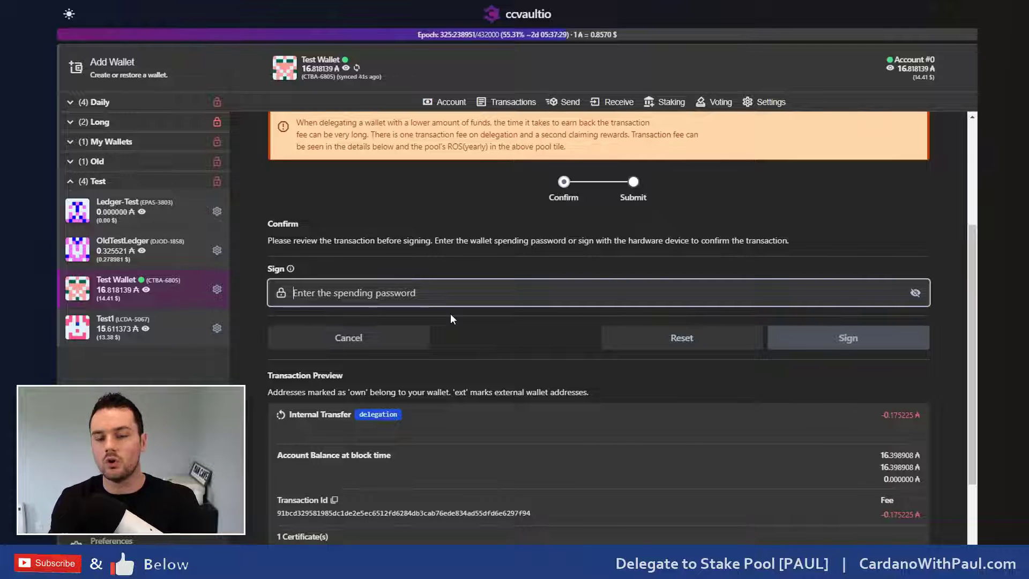
scroll(451, 316, "up", 3)
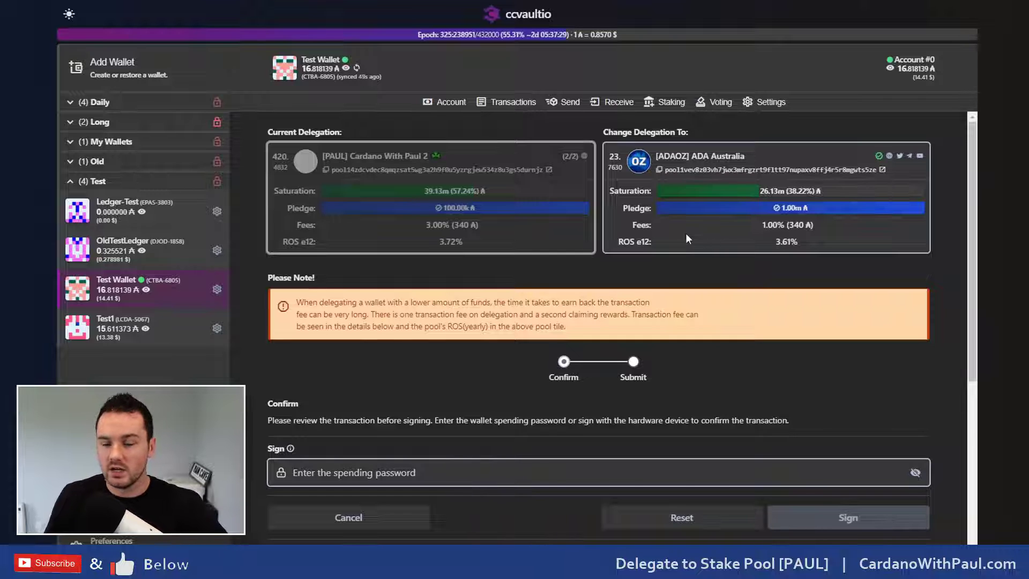
left_click(718, 107)
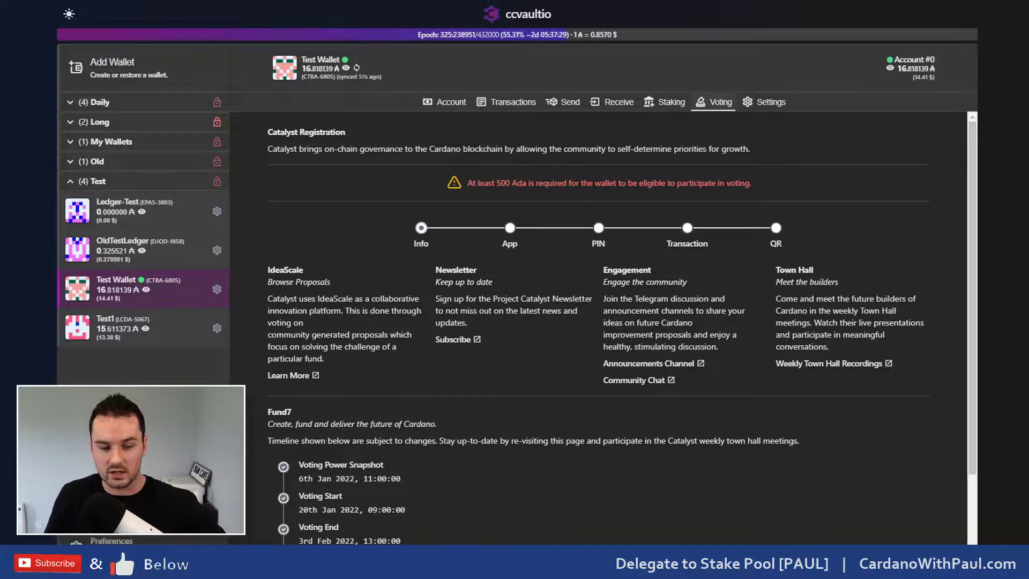
Step: Browse the Catalyst Fund7 funding challenges, then go to Wallet Settings
scroll(578, 314, "down", 1)
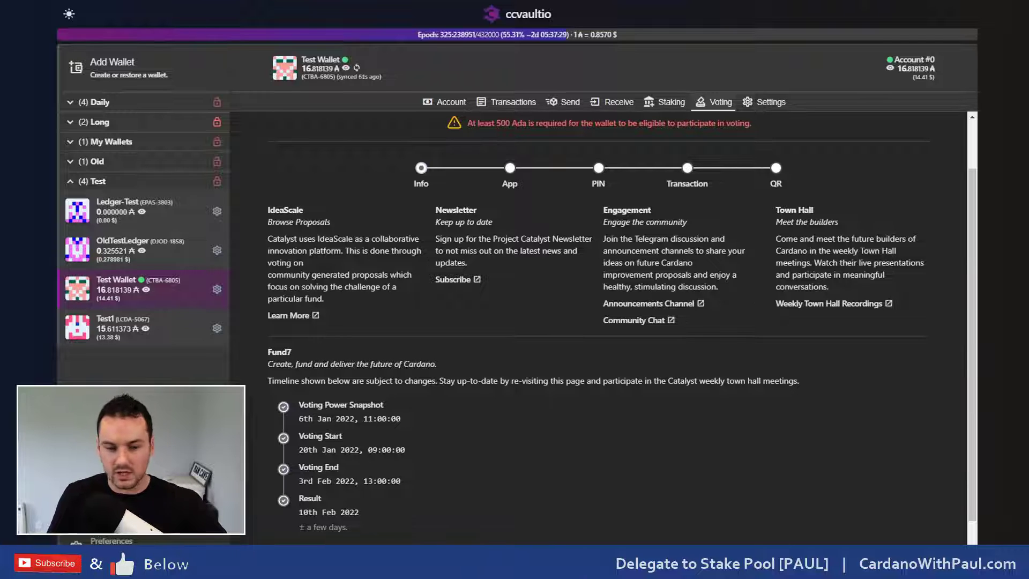
scroll(347, 504, "down", 1)
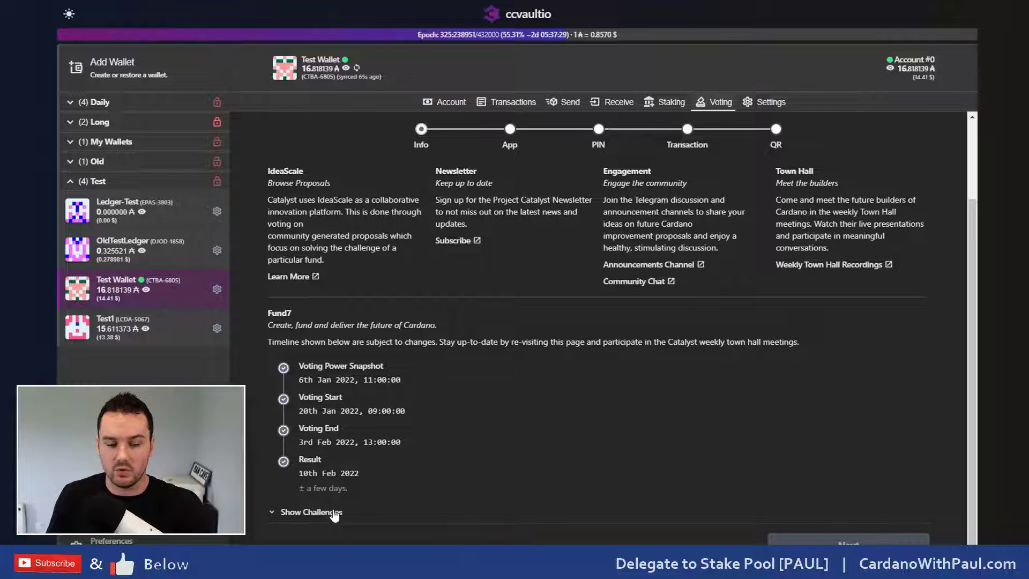
left_click(334, 512)
scroll(362, 493, "down", 3)
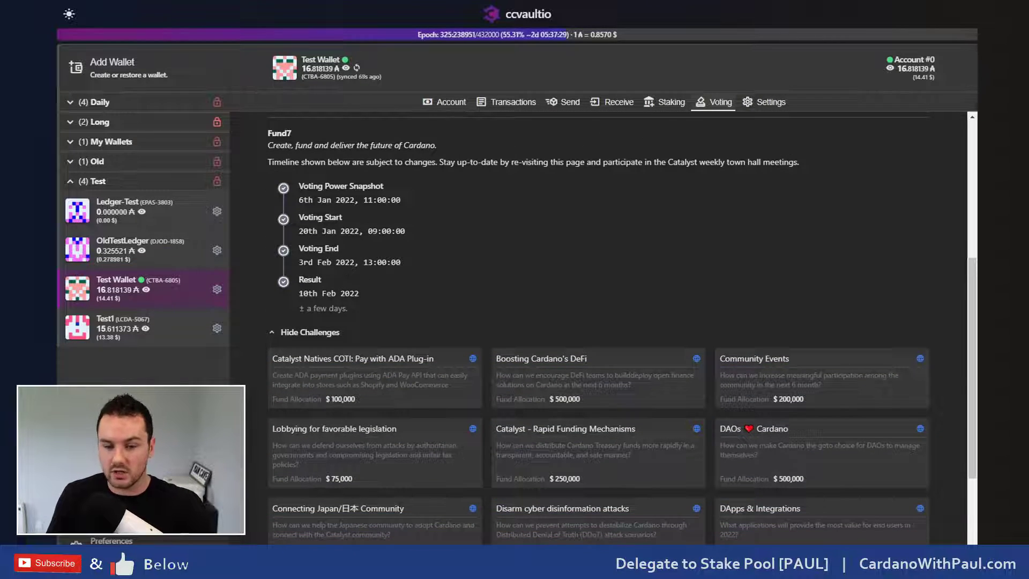
scroll(329, 485, "down", 3)
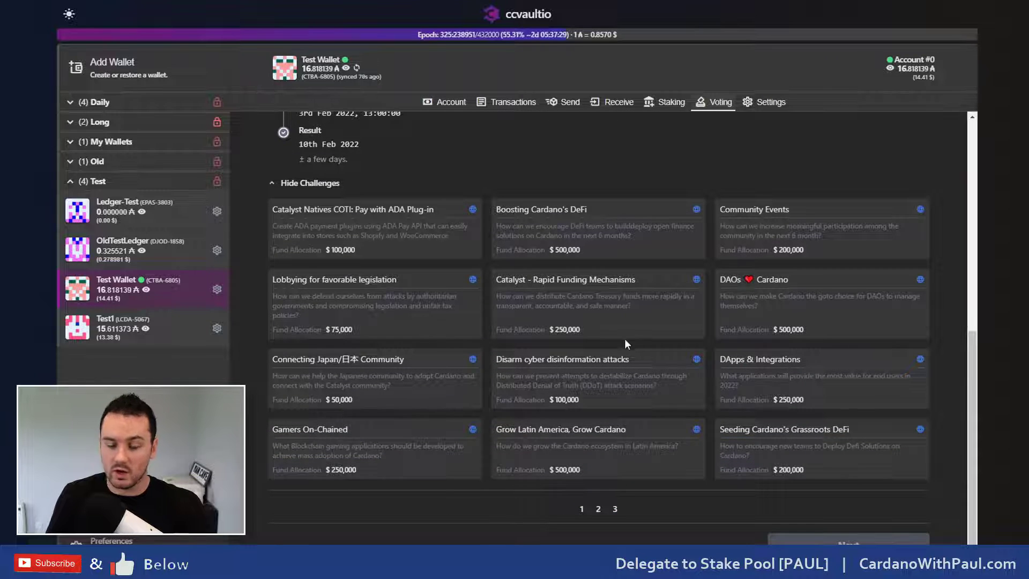
scroll(610, 339, "up", 7)
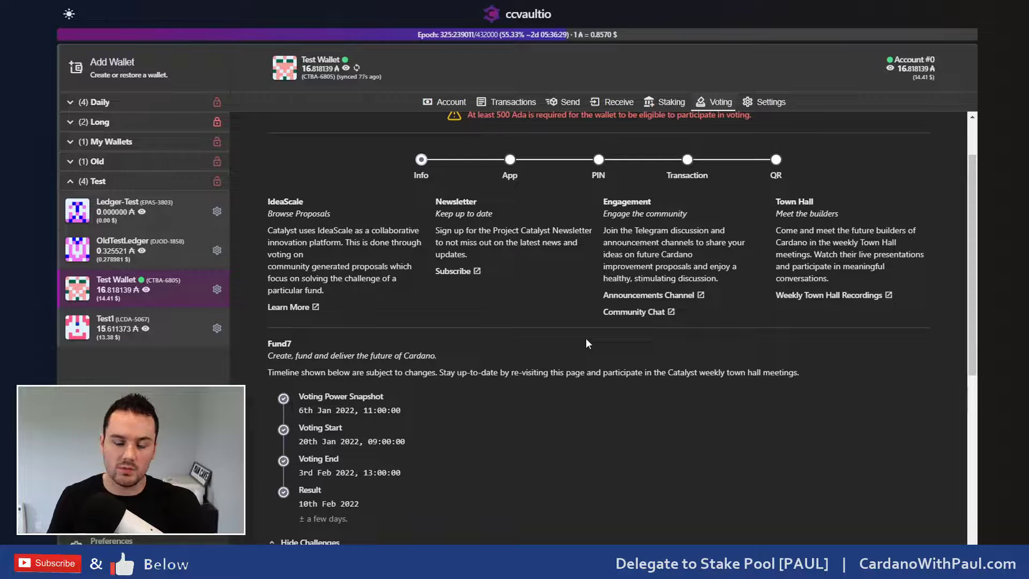
scroll(586, 339, "up", 2)
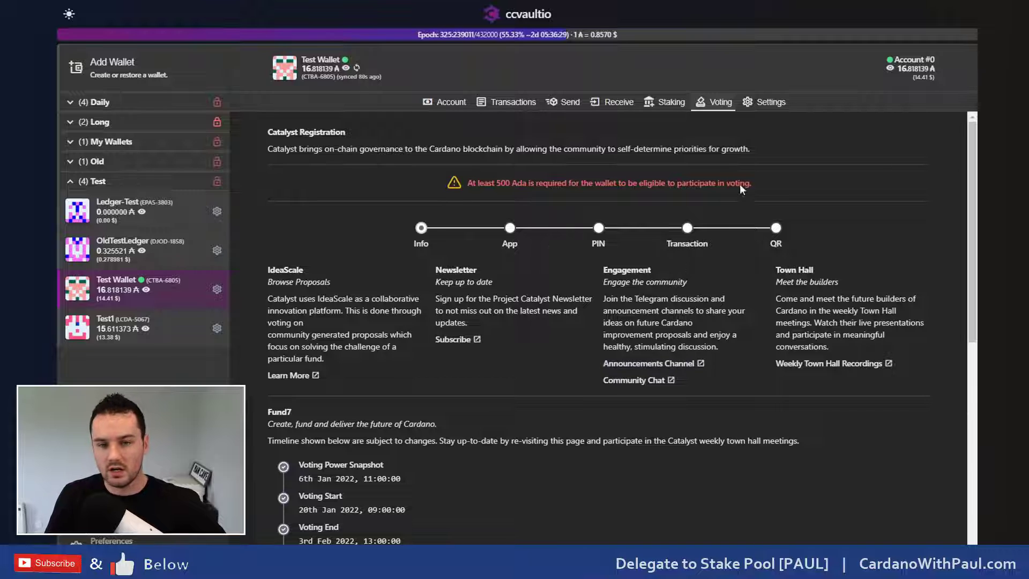
left_click(768, 110)
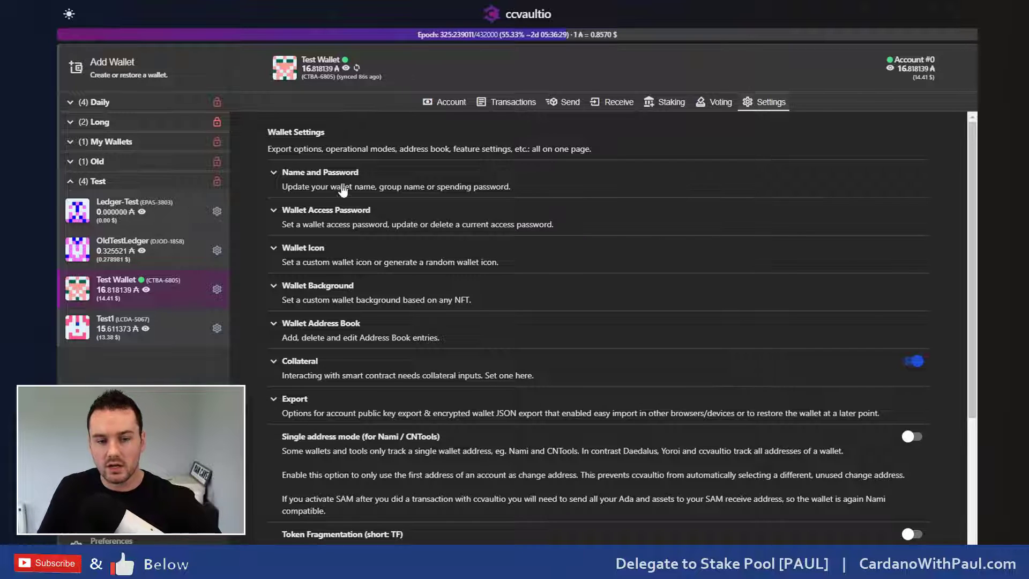
Step: Change Test Wallet's group from Test to Test1 under Name and Password and save
left_click(321, 185)
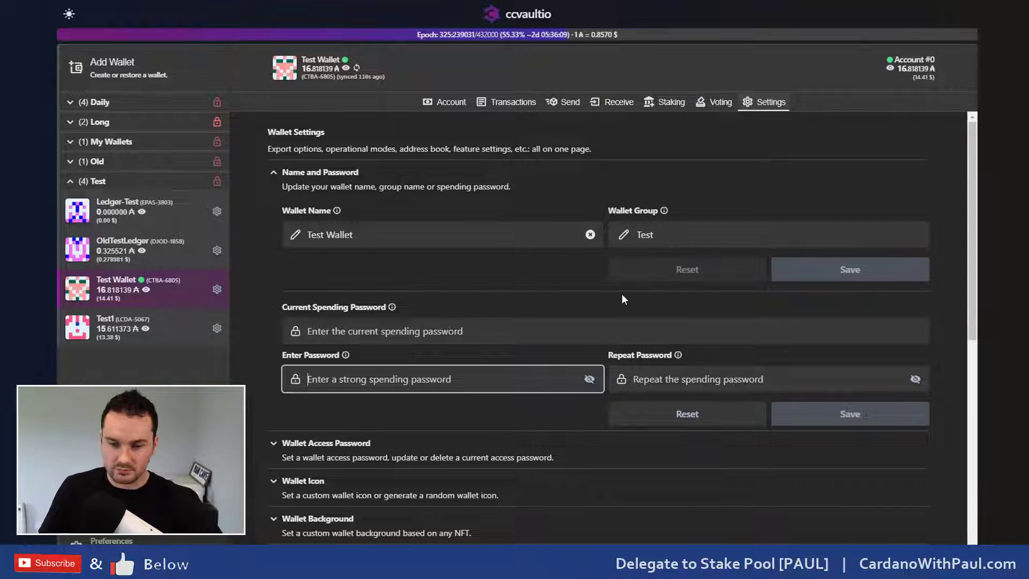
left_click(671, 236)
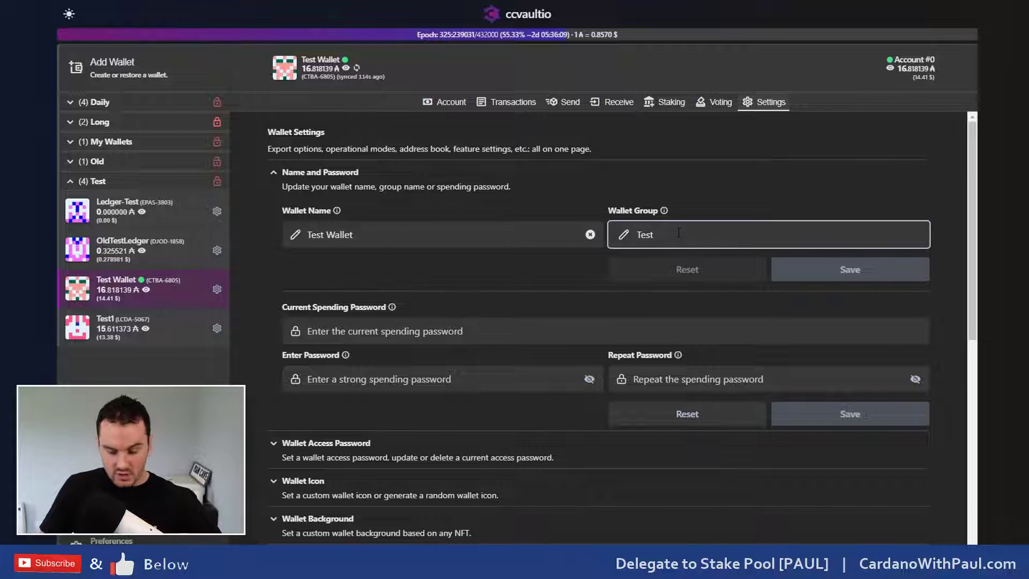
type("1")
left_click(843, 273)
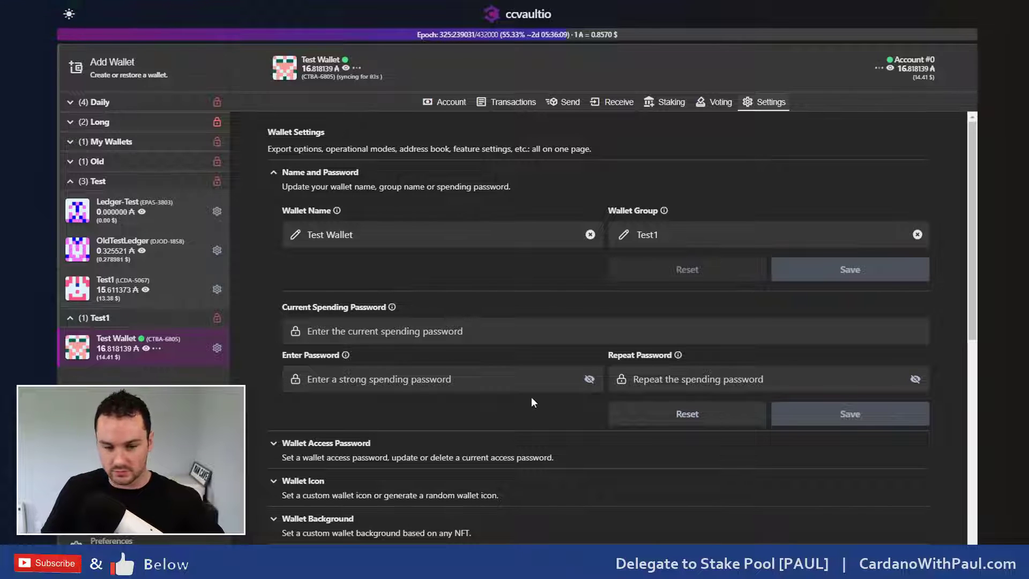
scroll(532, 399, "down", 2)
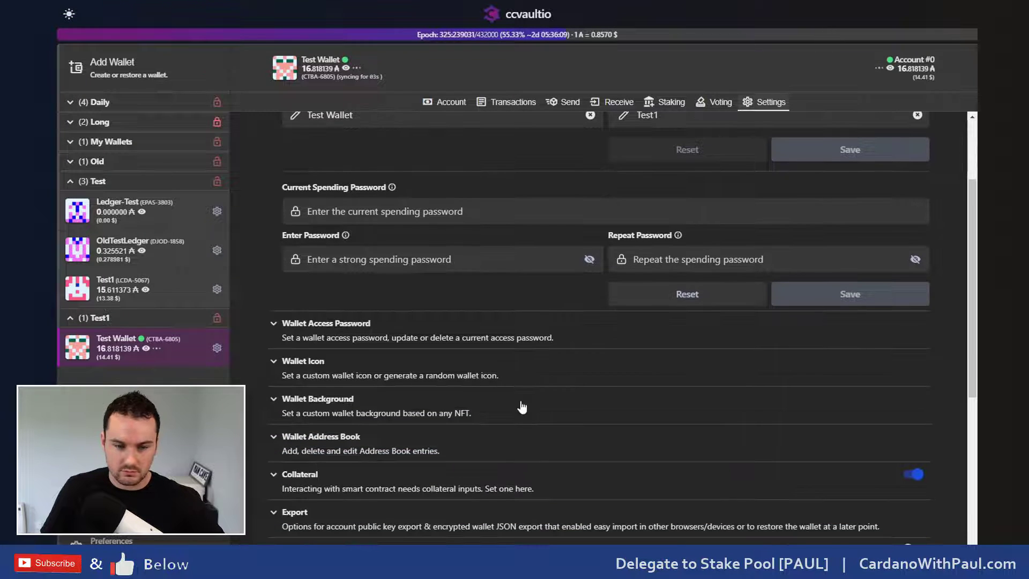
Step: Save a new wallet access password, entered twice, for Test Wallet, then lock it from the sidebar
left_click(318, 335)
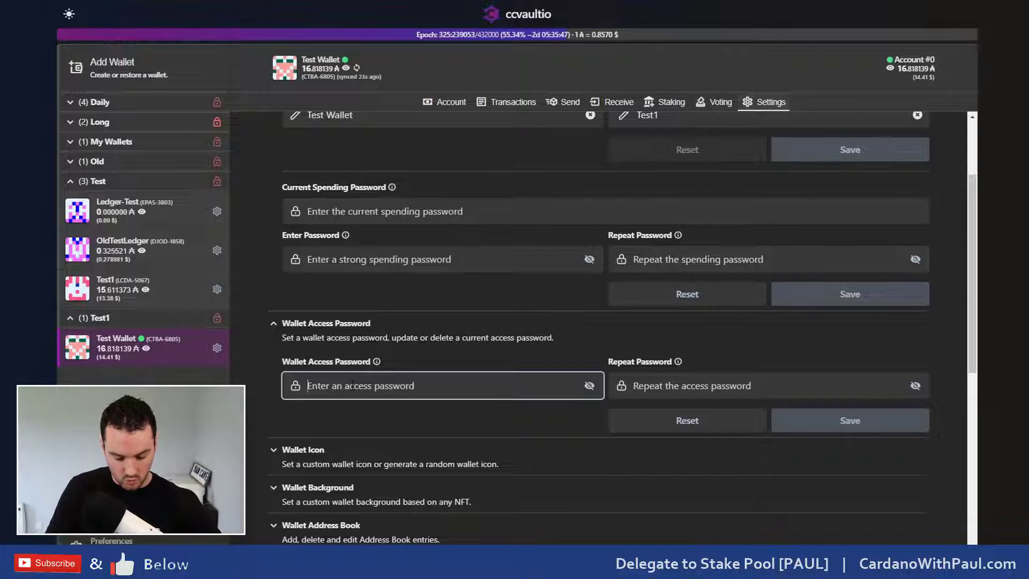
type("•••••••••••")
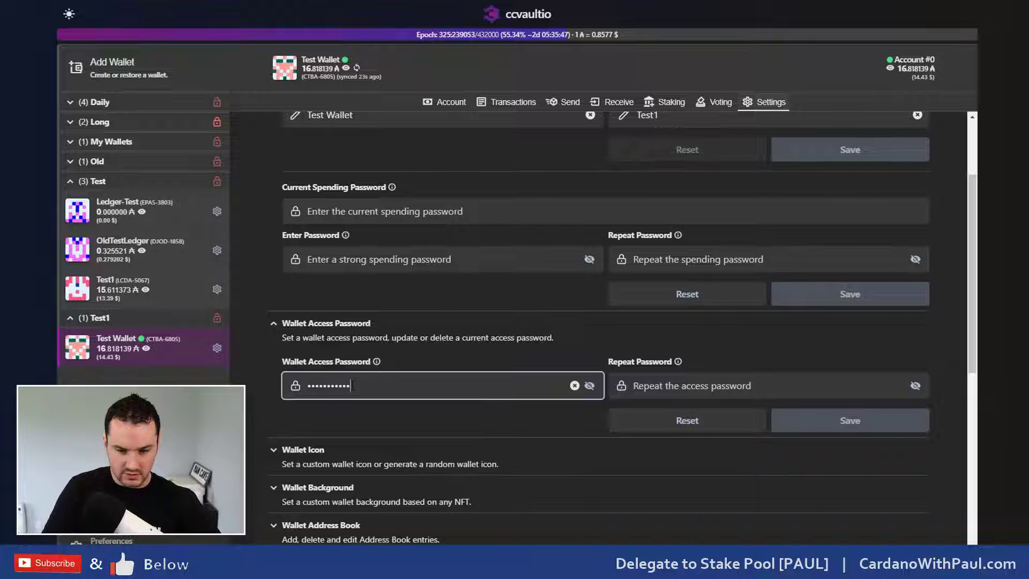
key("Tab")
key("ctrl+v")
left_click(873, 425)
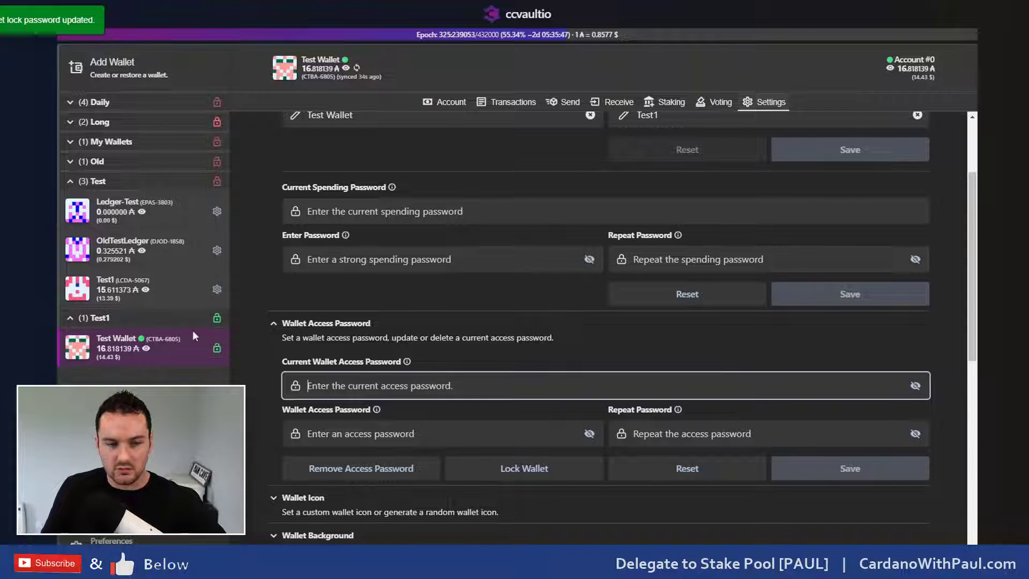
left_click(218, 348)
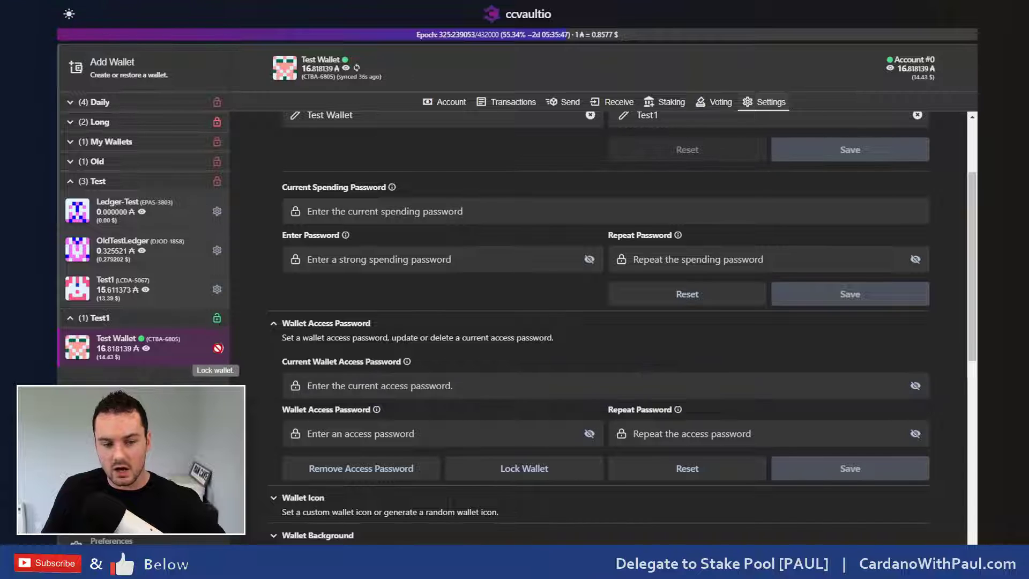
left_click(217, 348)
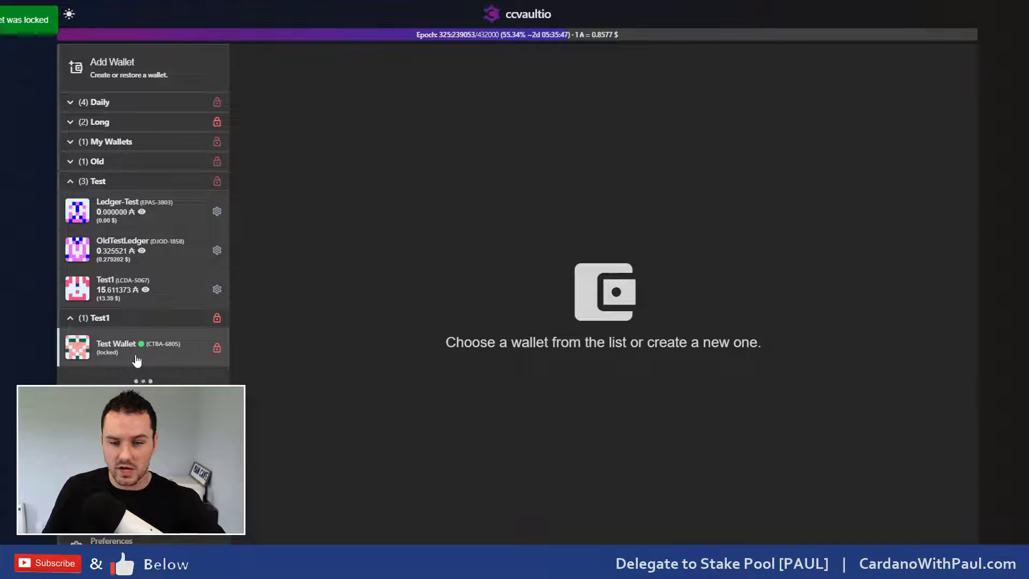
Step: Unlock the locked Test Wallet with its access password to restore the 16.818139 ADA summary
left_click(118, 354)
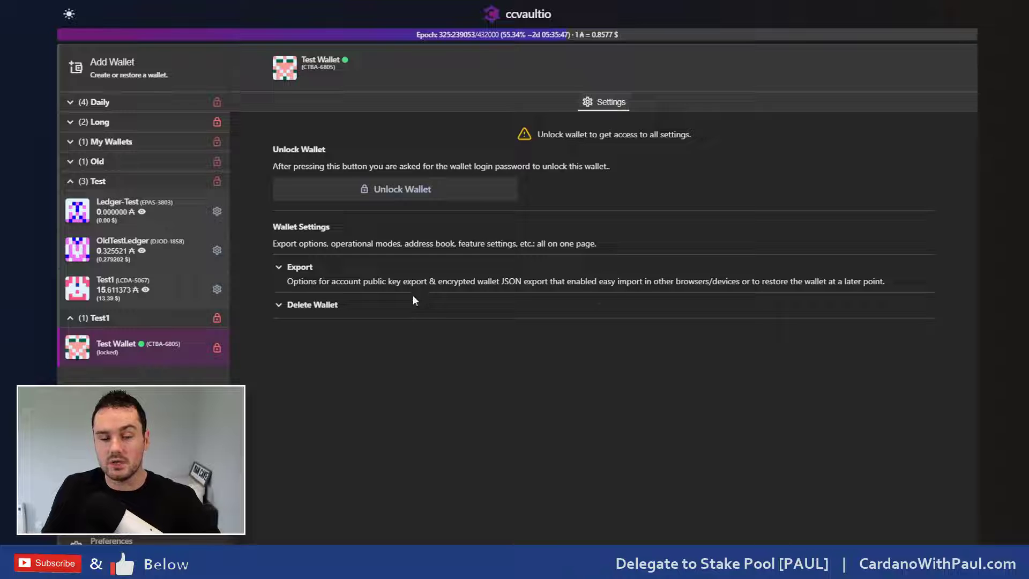
left_click(394, 197)
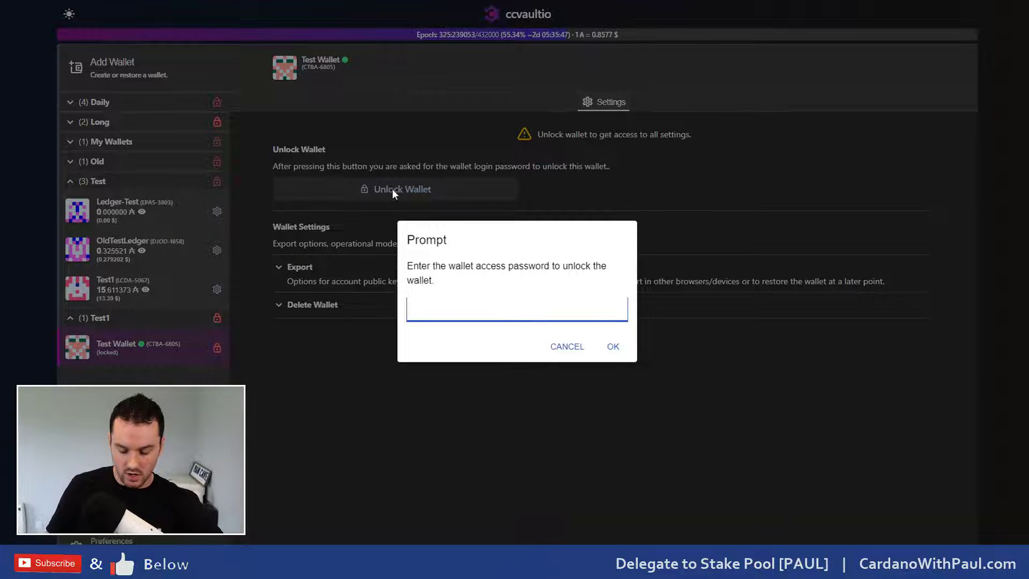
type("•••••••••••")
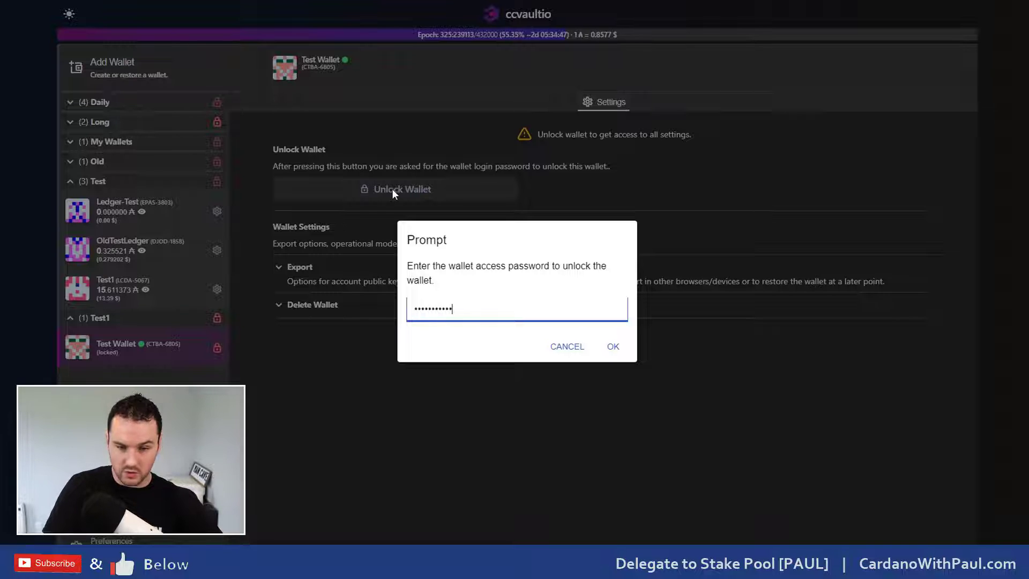
left_click(612, 347)
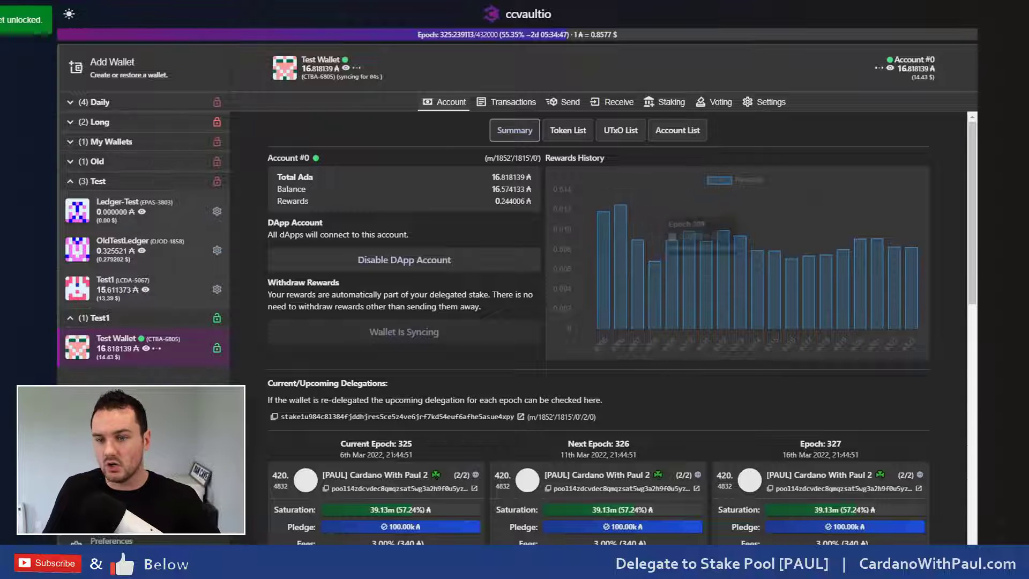
Step: Open Test Wallet's settings and expand, then collapse, the Wallet Icon section
left_click(769, 103)
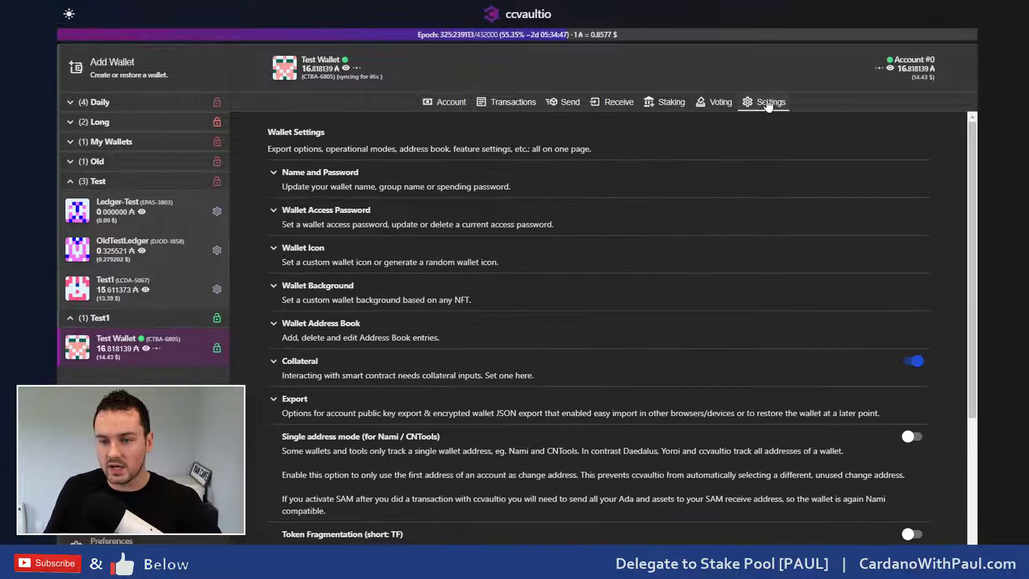
left_click(305, 250)
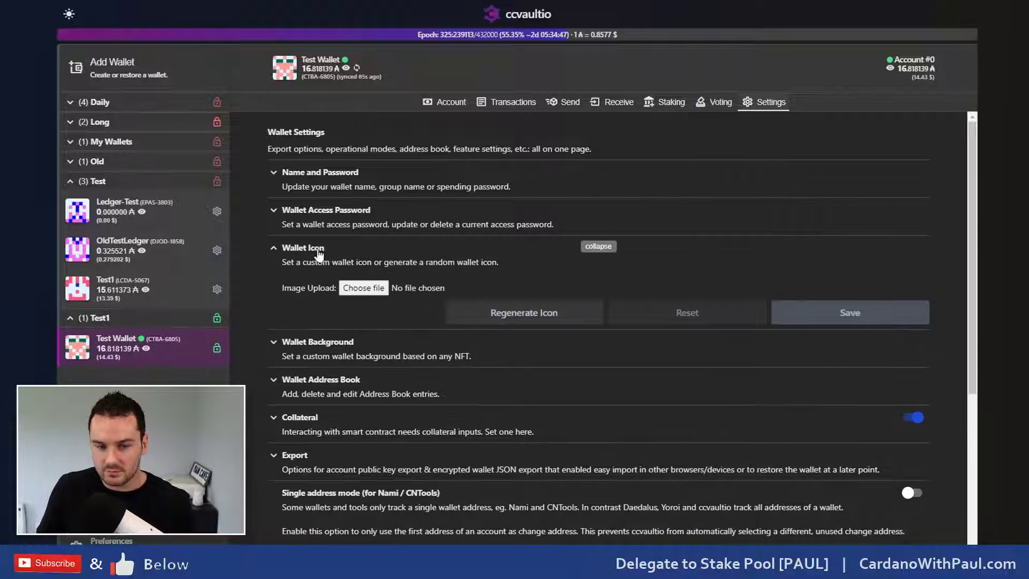
left_click(318, 251)
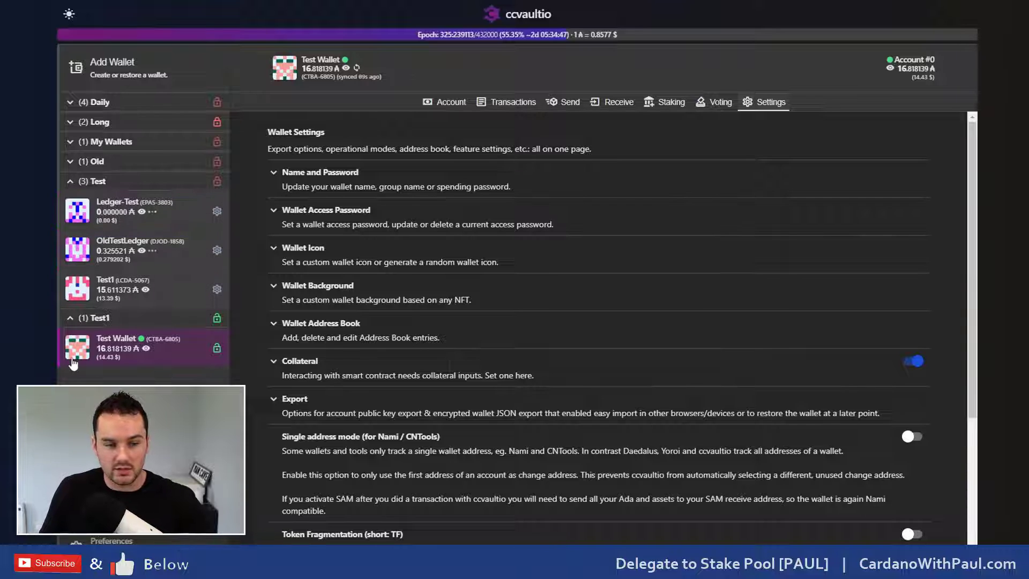
scroll(373, 310, "down", 1)
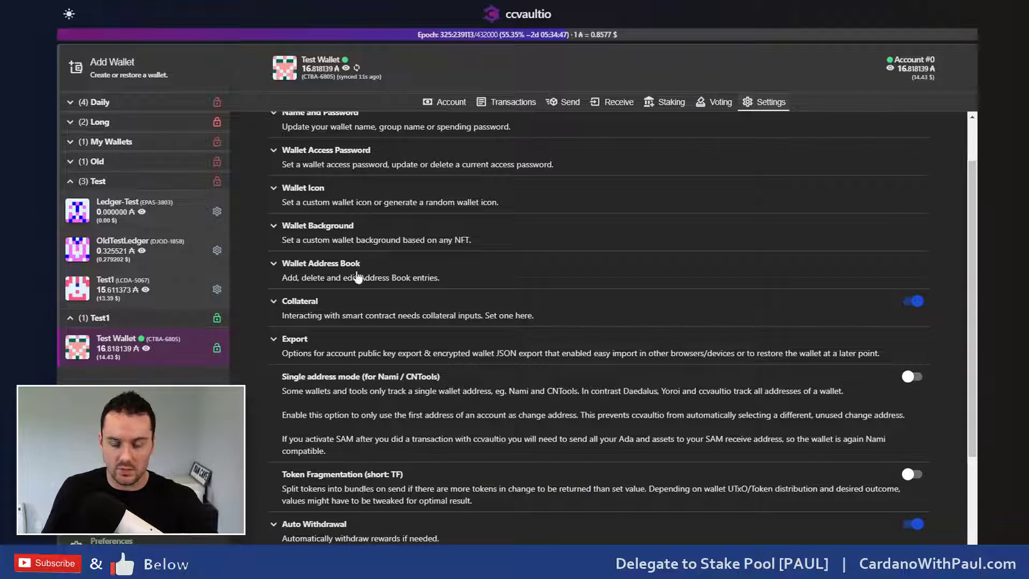
Step: Expand Wallet Address Book and Collateral, showing the enabled 12.825743 ADA collateral UTxO
left_click(320, 274)
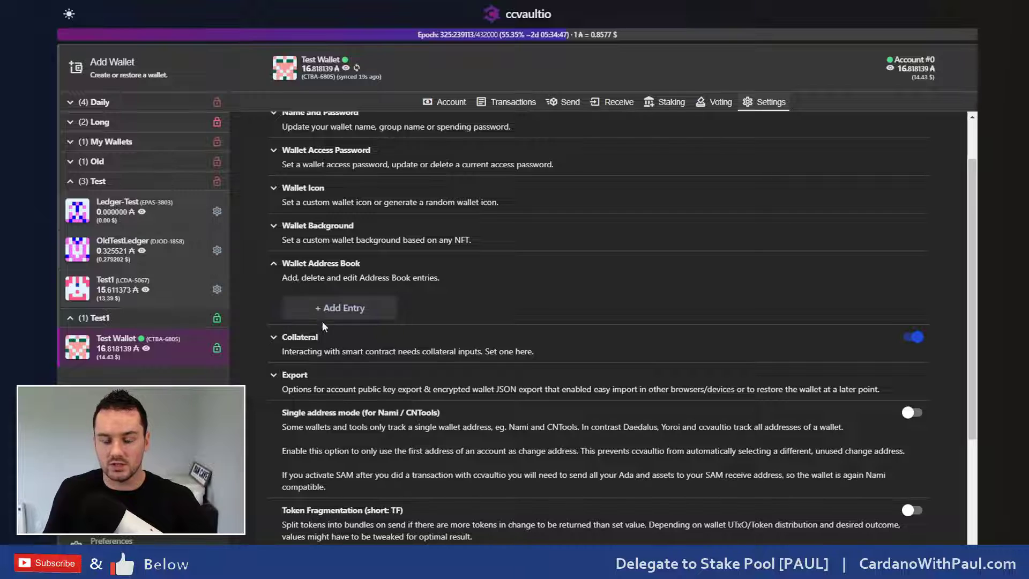
scroll(322, 314, "down", 1)
left_click(310, 284)
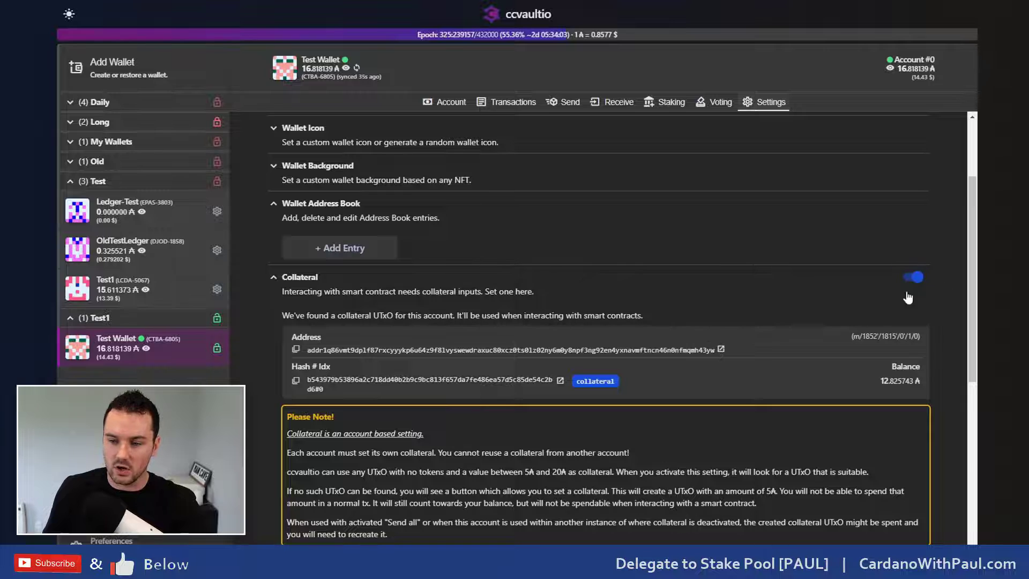
scroll(917, 283, "down", 2)
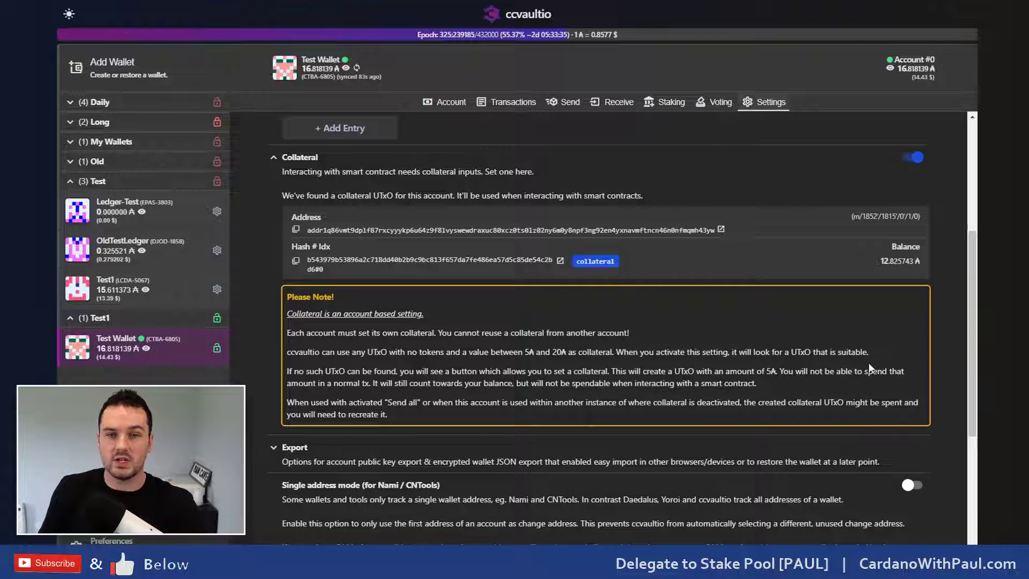
left_click_drag(642, 265, 567, 255)
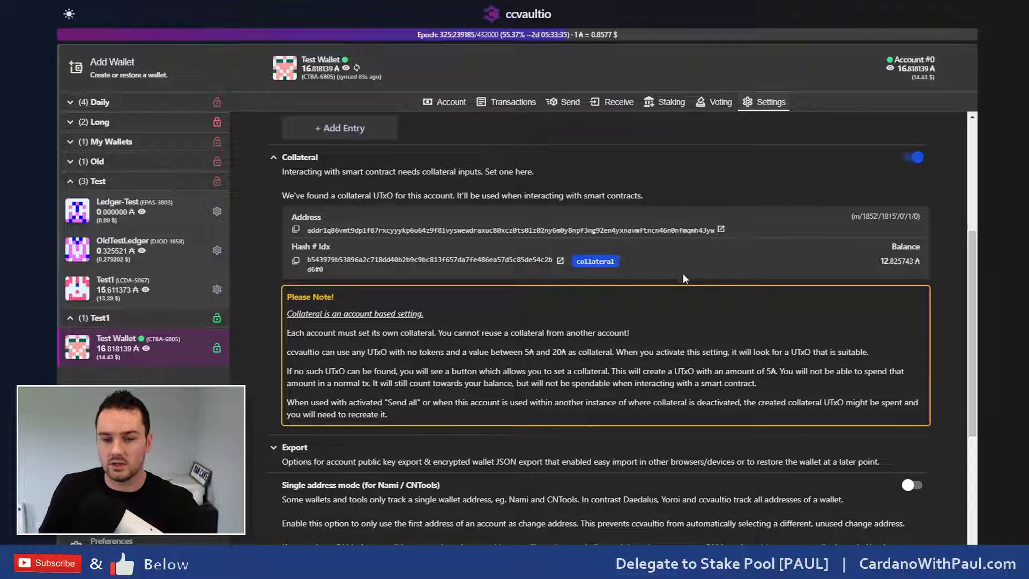
scroll(694, 281, "down", 3)
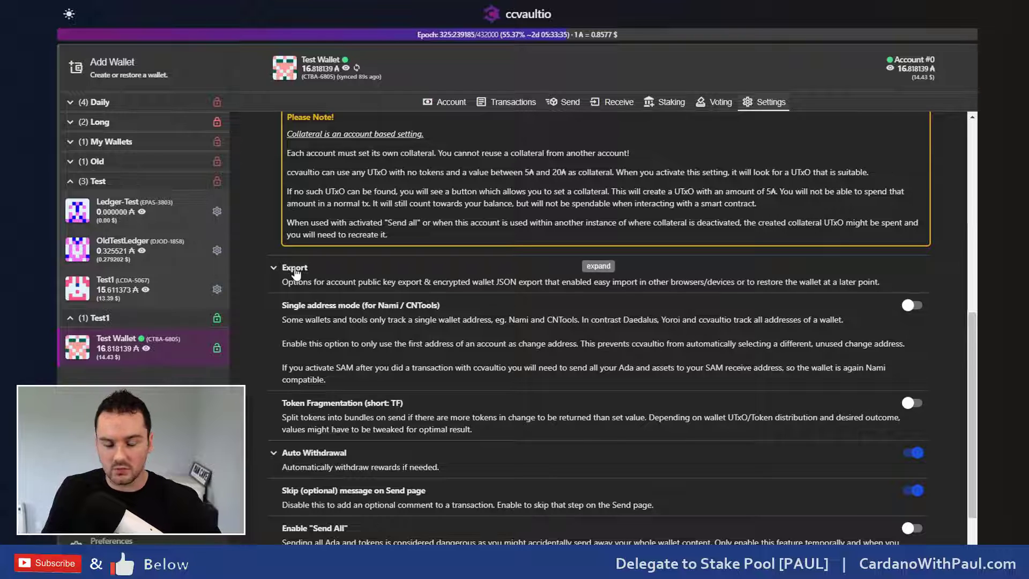
Step: Expand the Export section and scroll through the remaining wallet settings below it
left_click(297, 272)
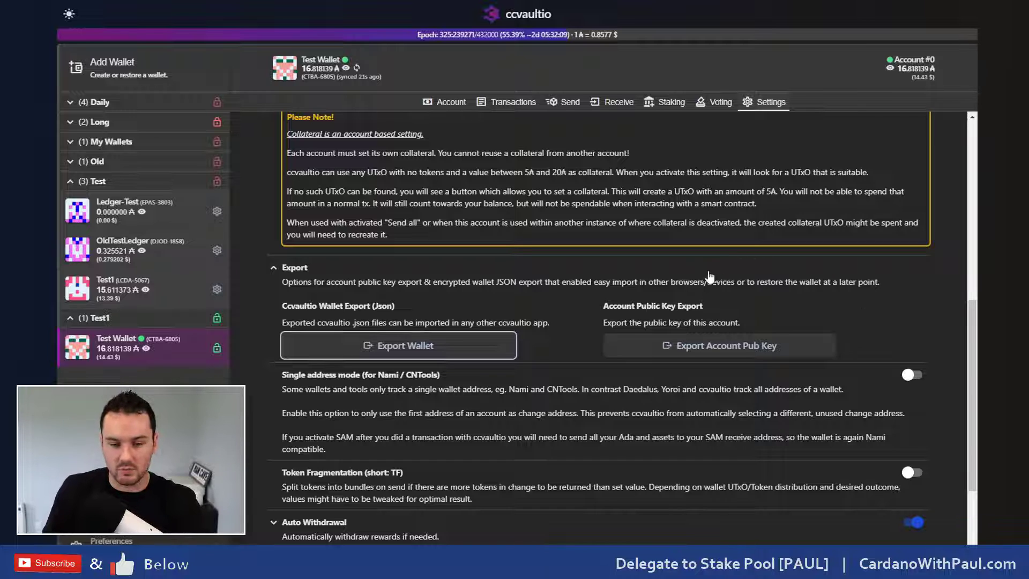
scroll(520, 427, "down", 2)
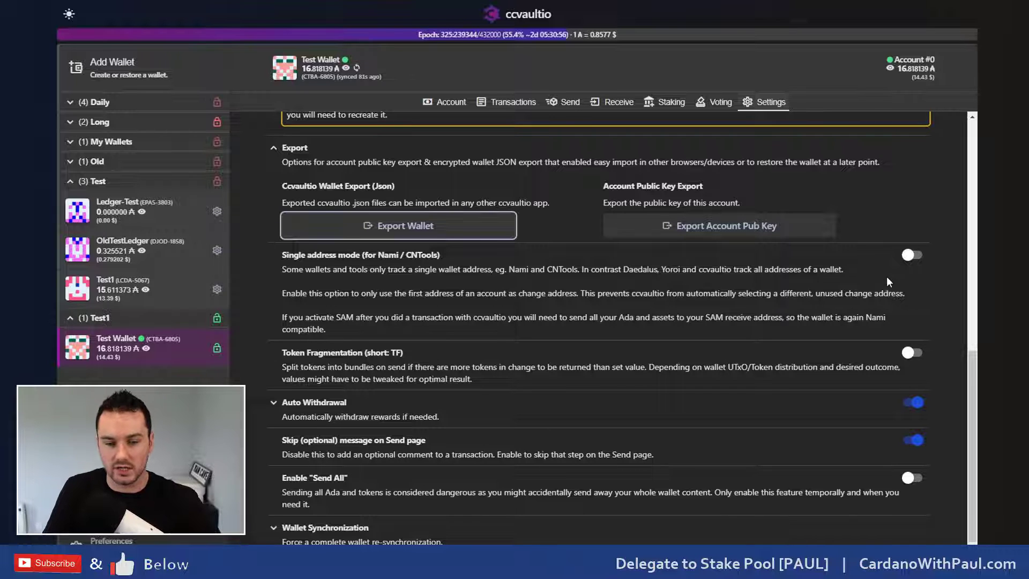
scroll(685, 314, "down", 1)
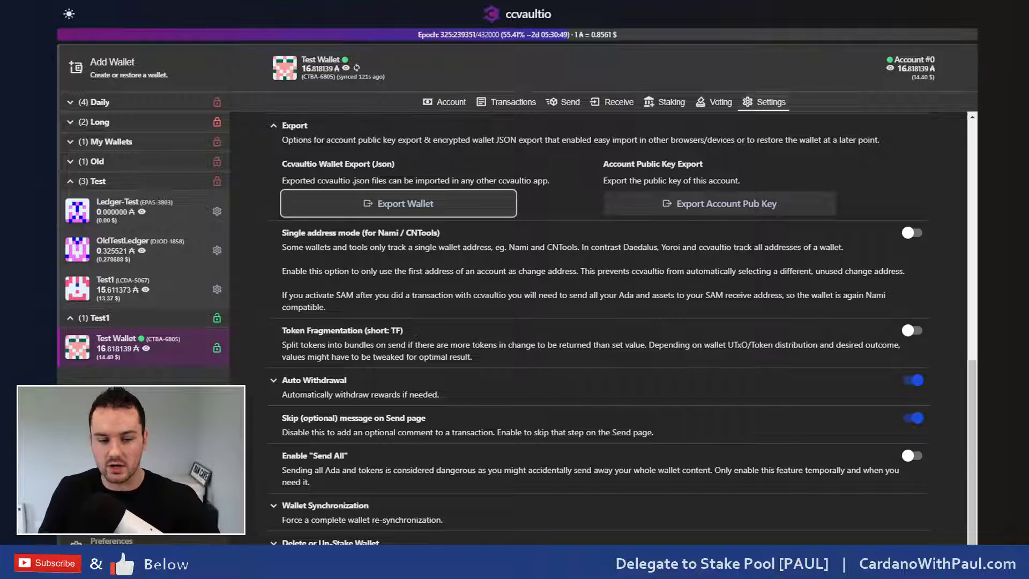
left_click(912, 456)
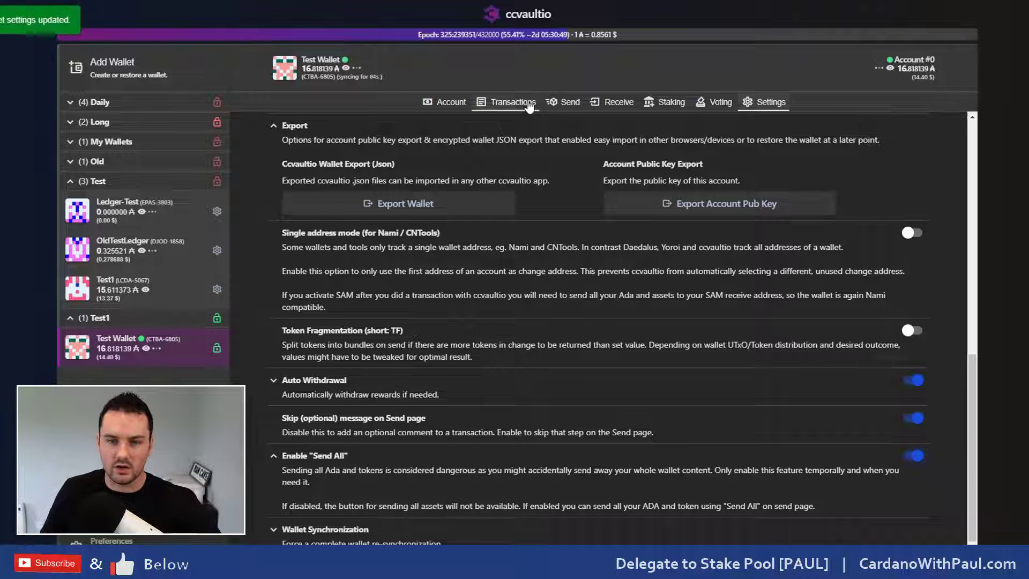
left_click(557, 102)
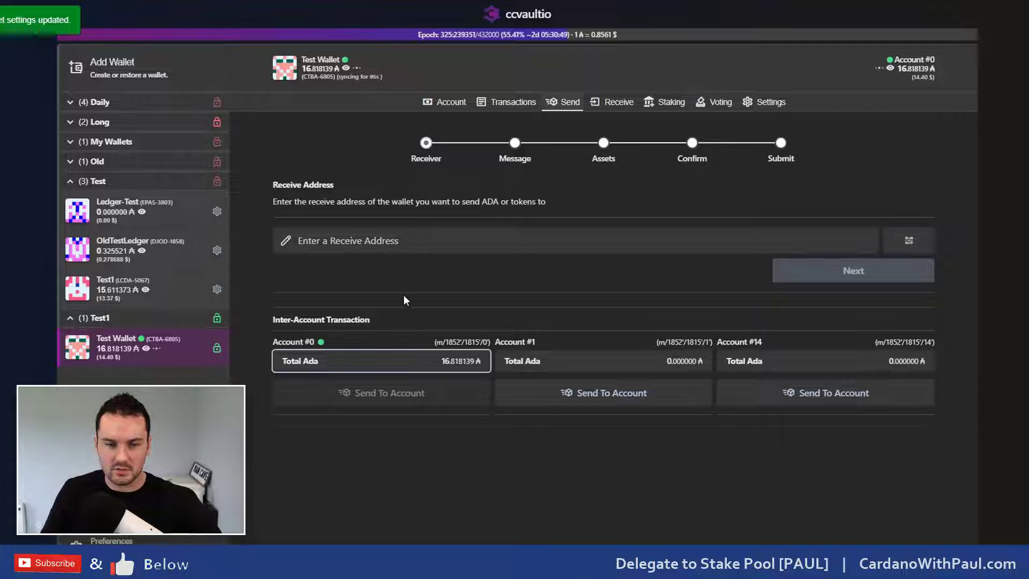
left_click(571, 395)
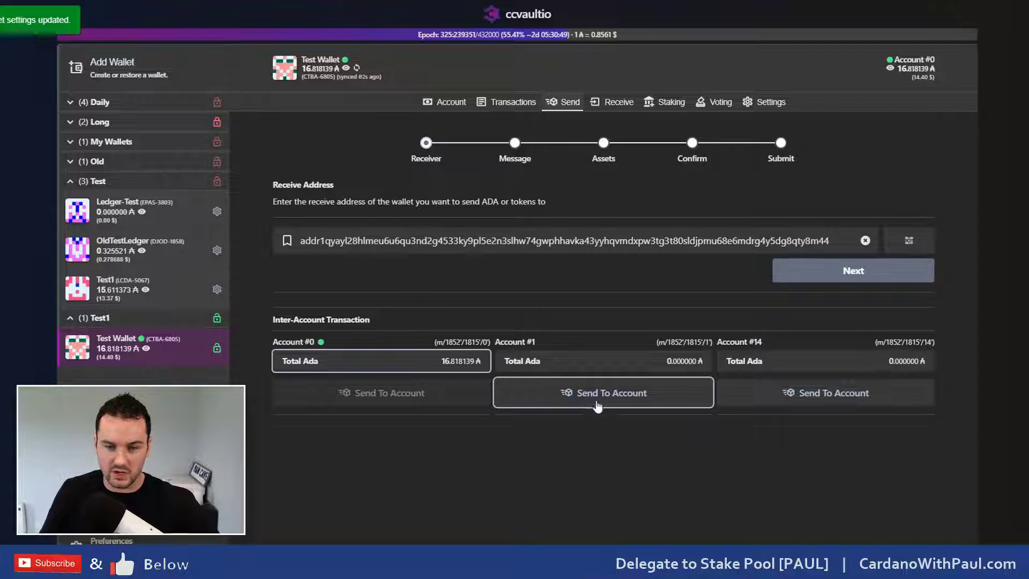
left_click(854, 271)
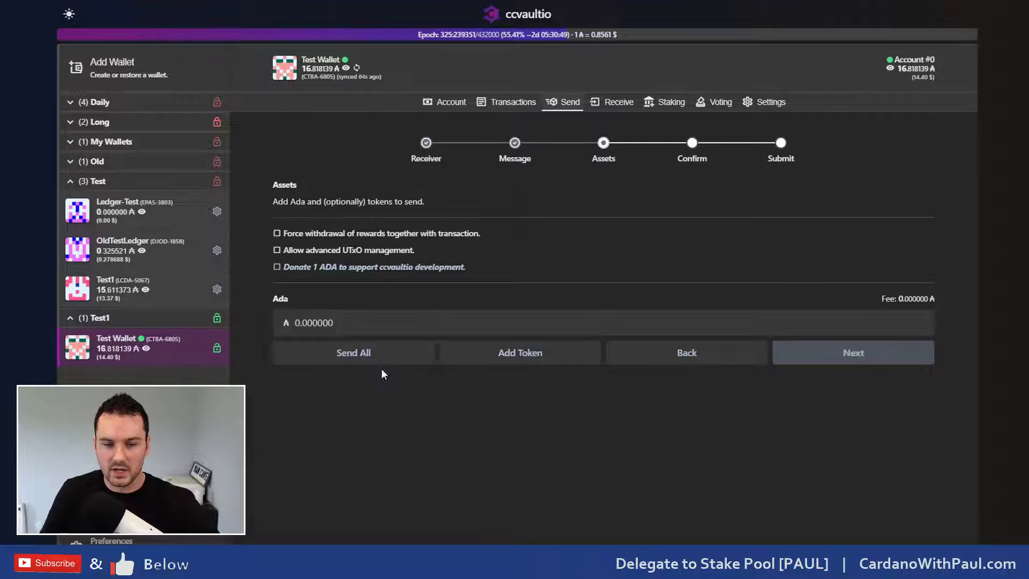
left_click(356, 359)
scroll(406, 329, "down", 2)
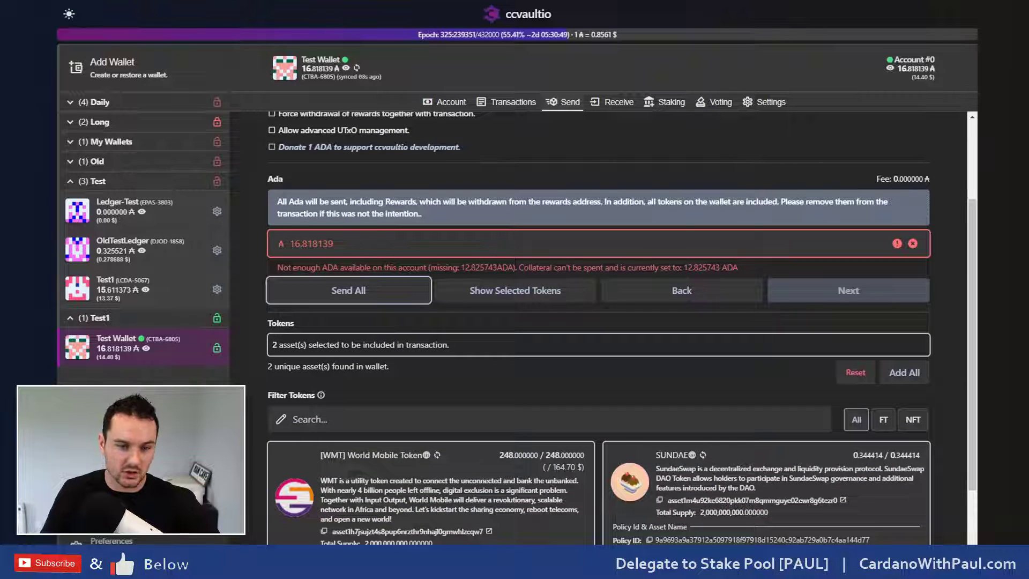
scroll(306, 436, "down", 2)
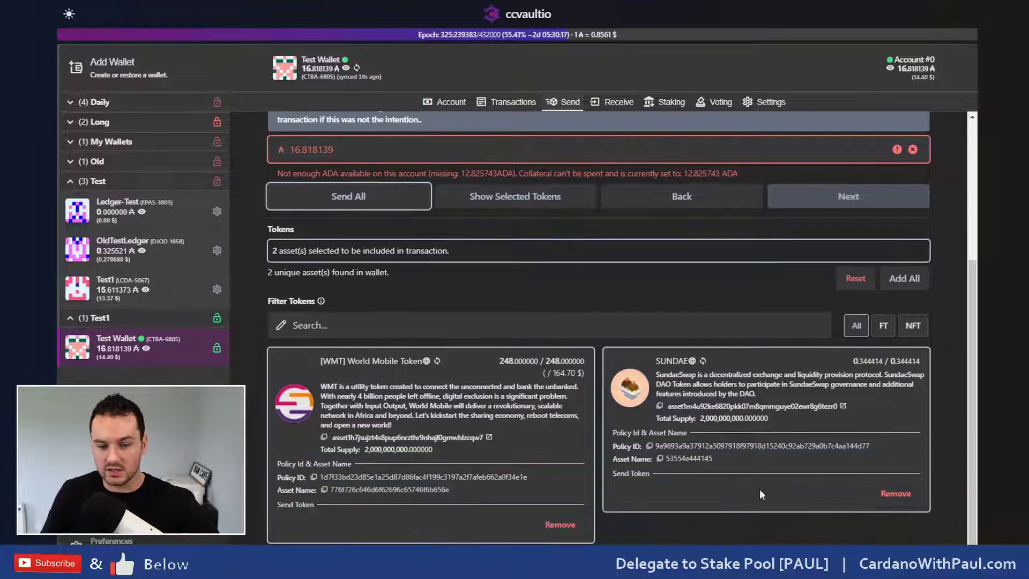
scroll(457, 308, "up", 1)
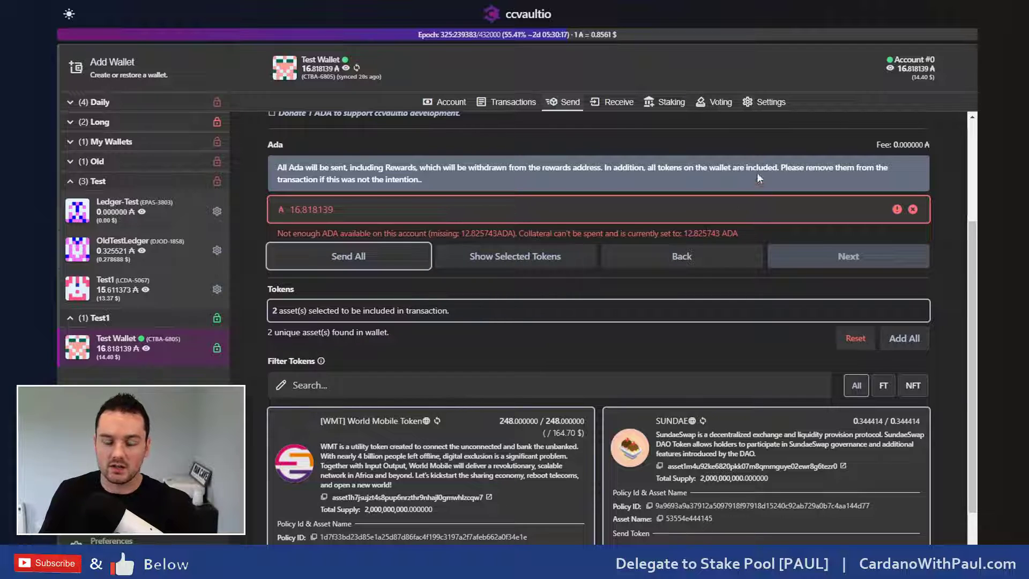
left_click(770, 105)
scroll(802, 313, "down", 4)
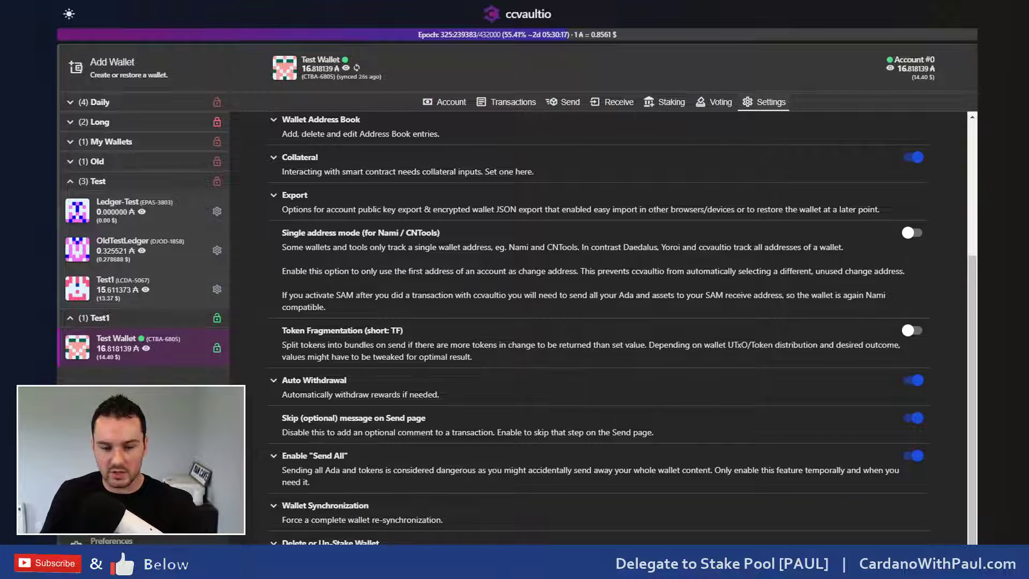
Step: Expand the Delete or Un-Stake Wallet danger zone section on the Settings tab
left_click(330, 542)
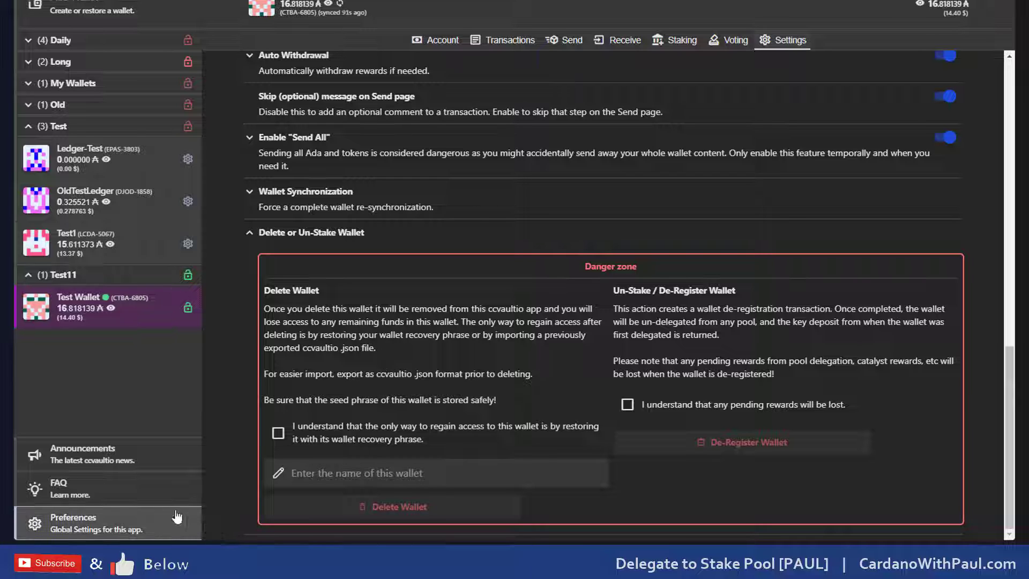
Step: Open App Preferences and expand, then collapse, the Persistent data section
left_click(69, 522)
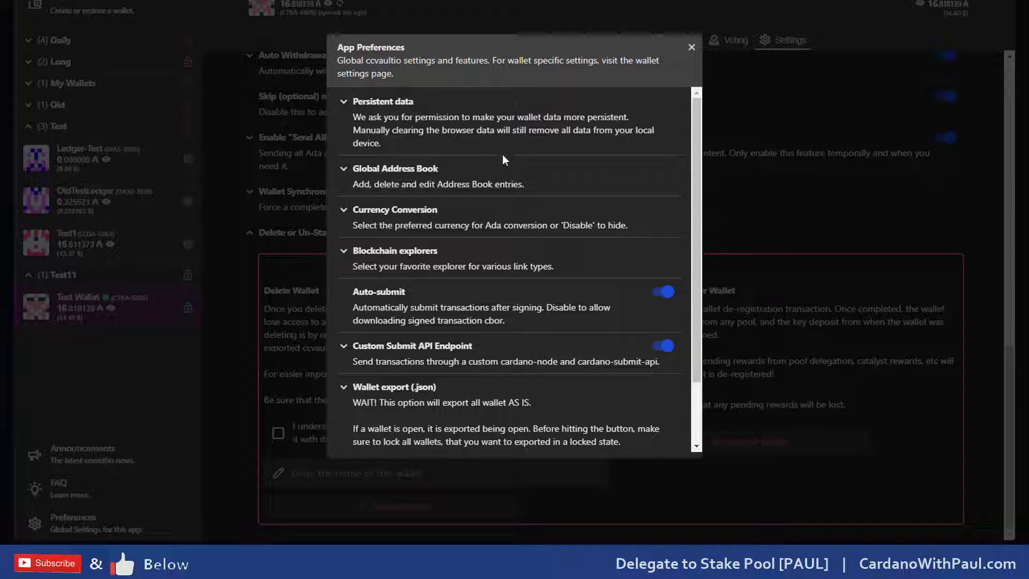
left_click(442, 130)
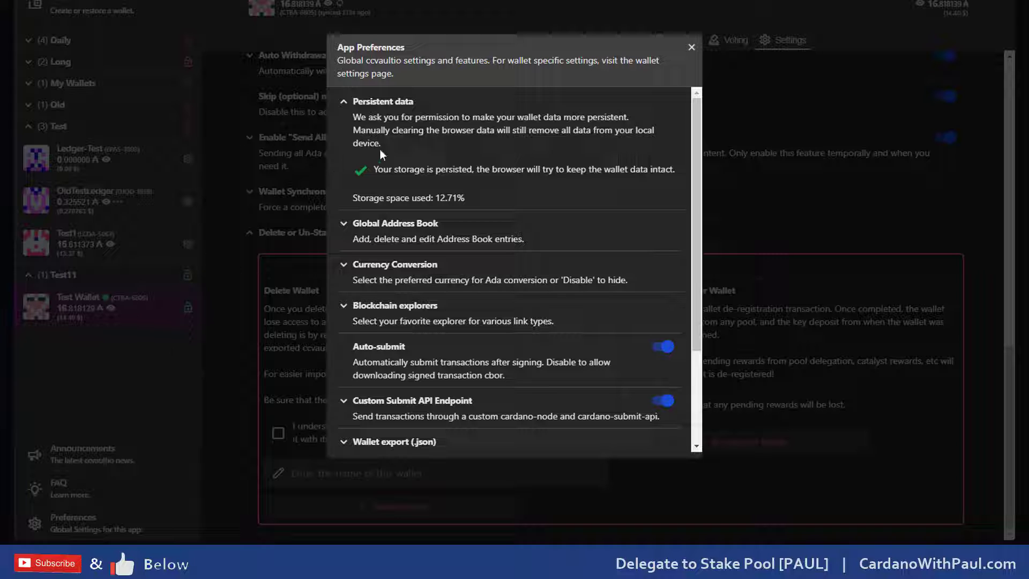
left_click(388, 102)
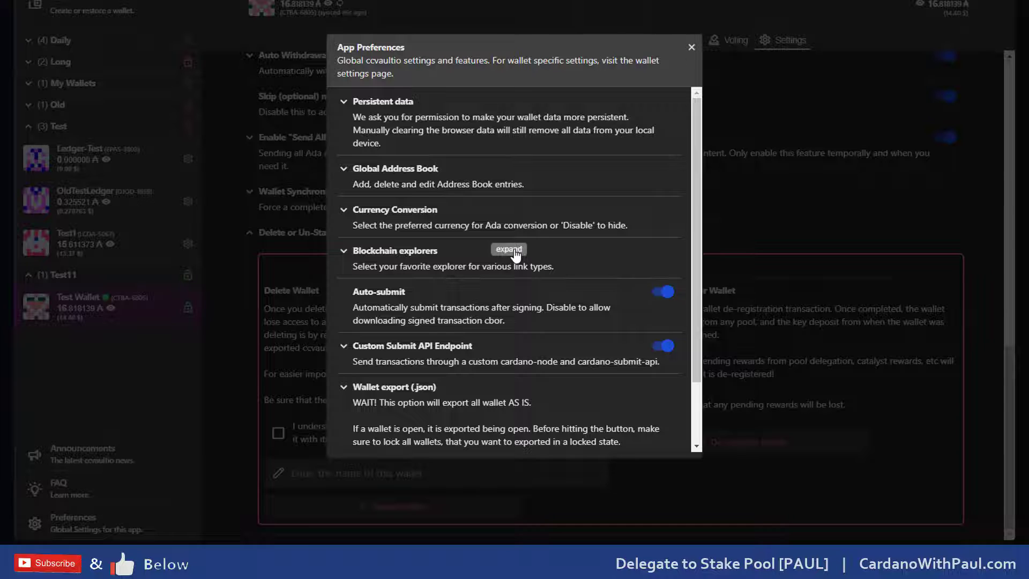
scroll(515, 256, "down", 2)
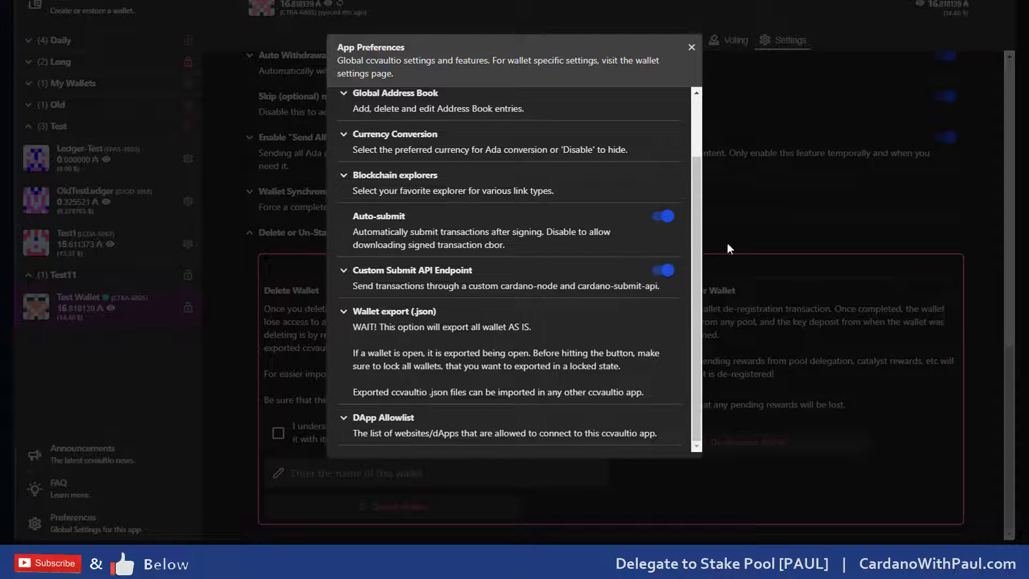
left_click(387, 271)
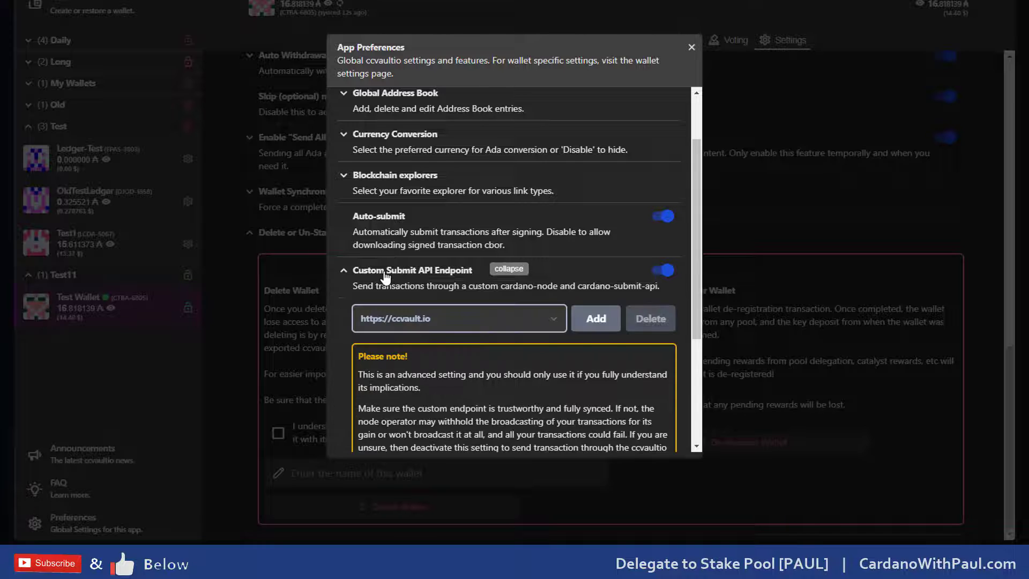
left_click(417, 314)
left_click(419, 314)
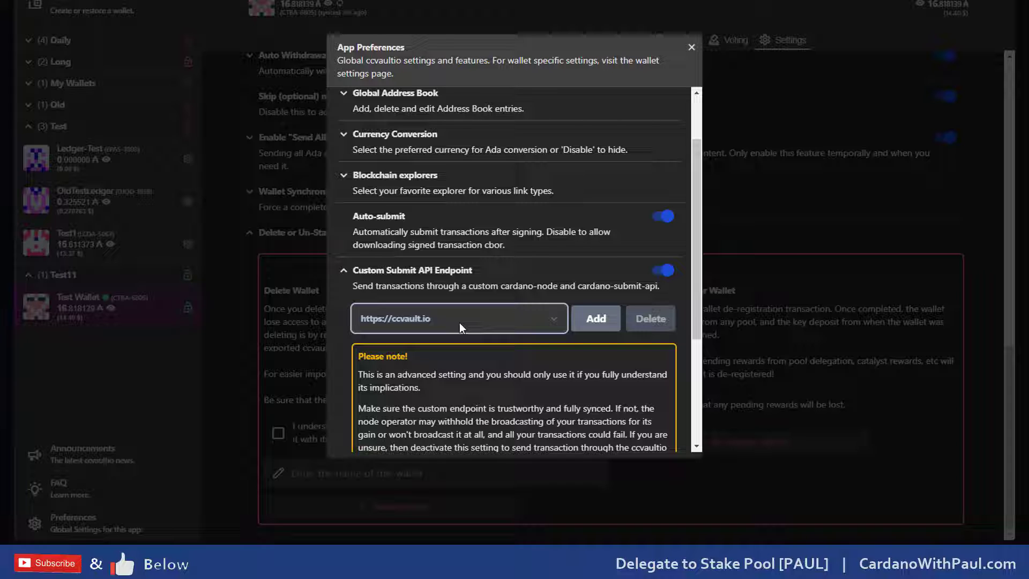
scroll(529, 324, "down", 3)
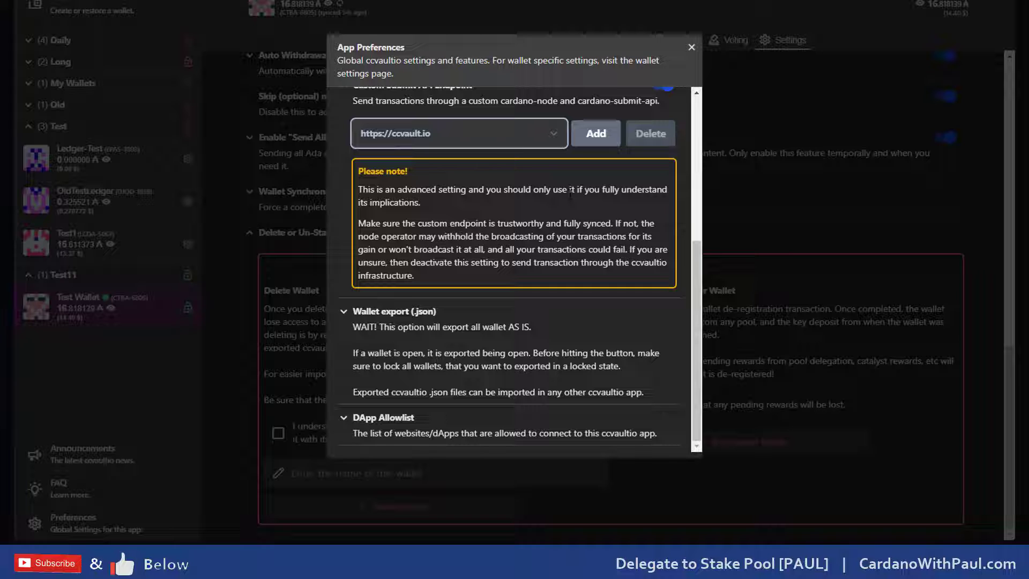
scroll(538, 275, "up", 3)
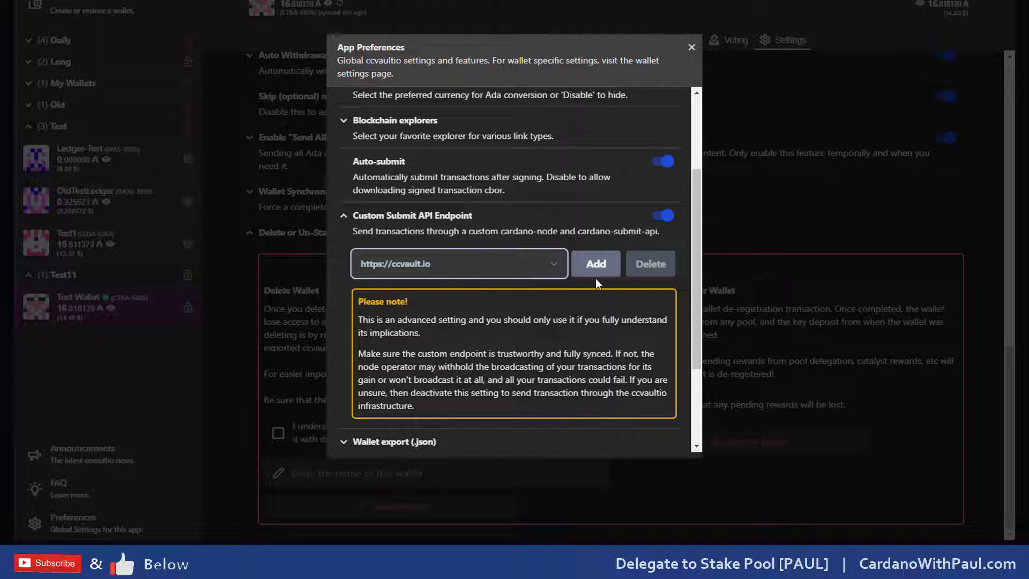
scroll(596, 278, "down", 3)
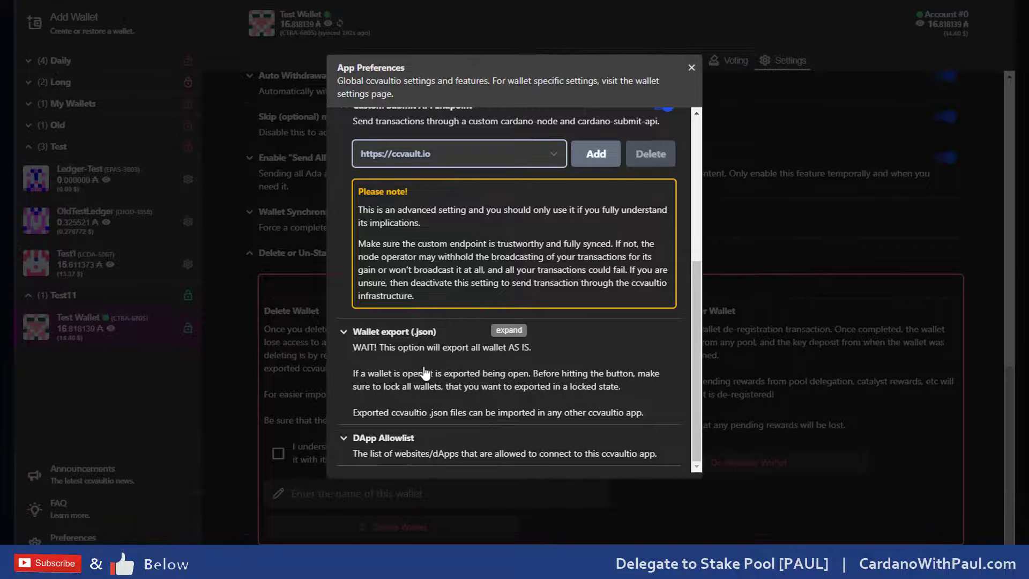
Step: Delete testnet.sundaeswap.finance and testnet.minswap.org from the DApp Allowlist, confirming each removal
left_click(410, 452)
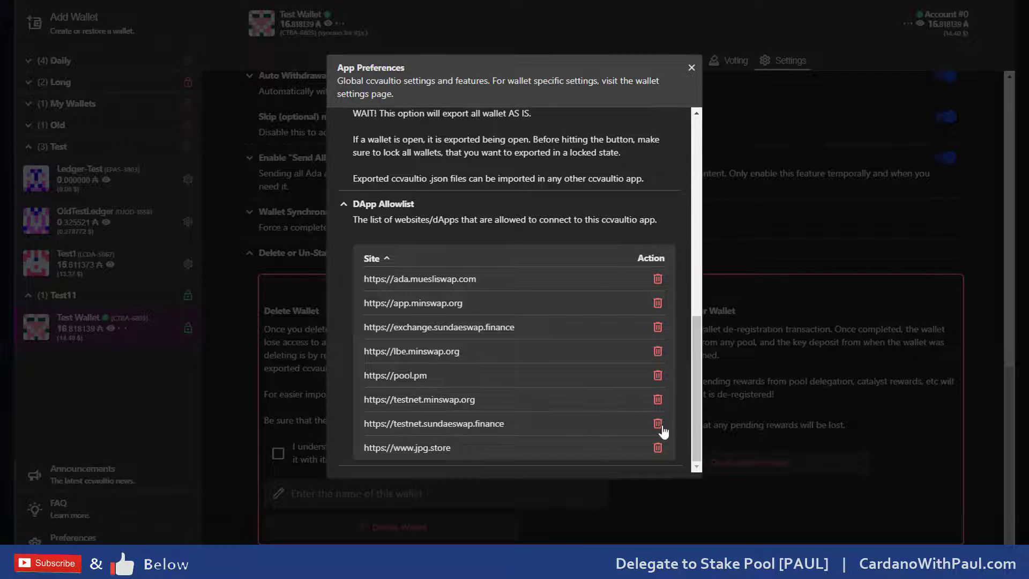
left_click(658, 425)
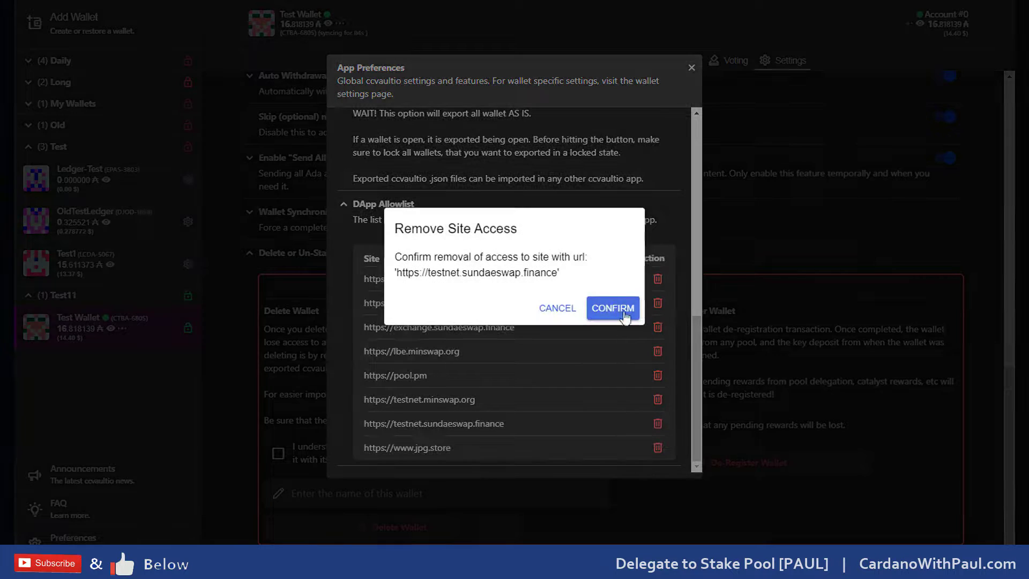
left_click(624, 315)
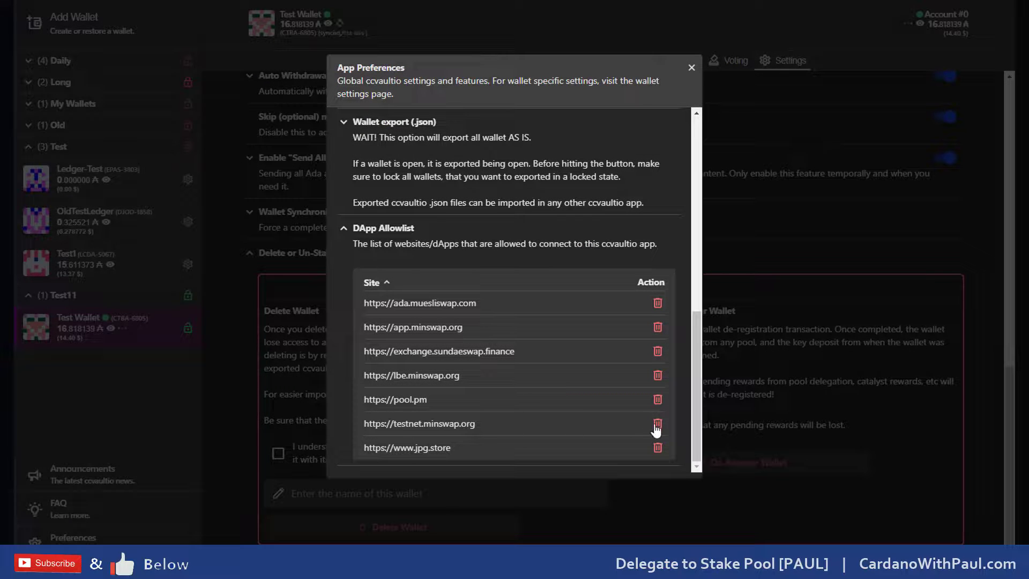
left_click(655, 425)
left_click(616, 307)
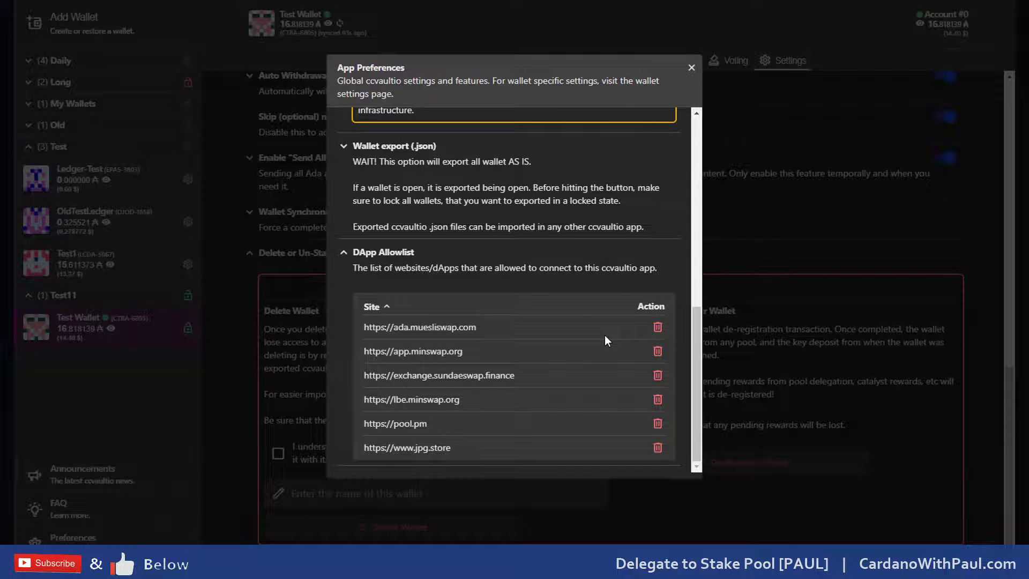